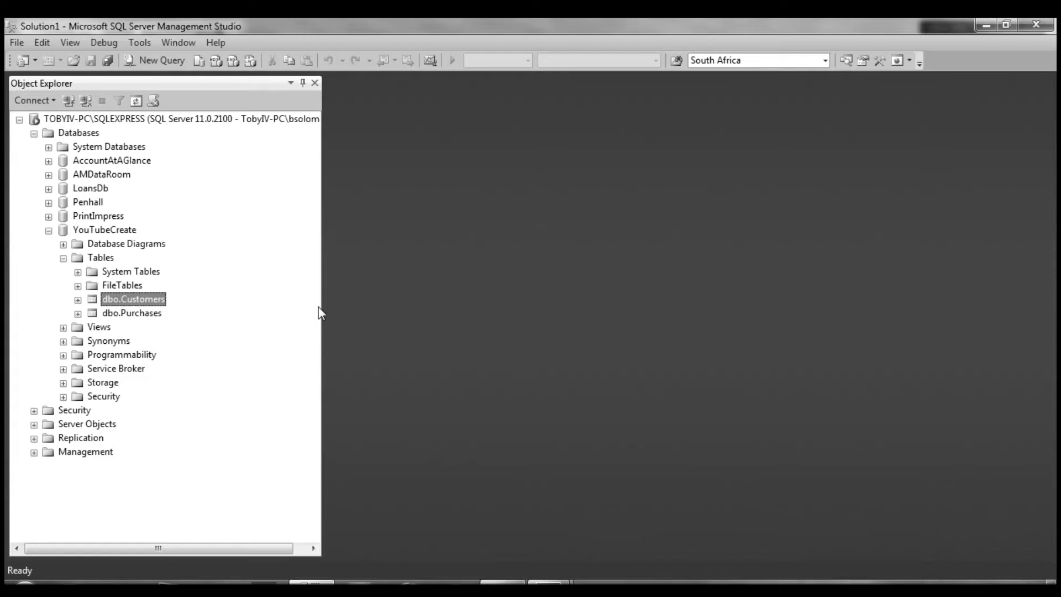
Create a new table in the YouTubeCreate database with a SubscriptionId column of type int that disallows nulls.
right_click(100, 259)
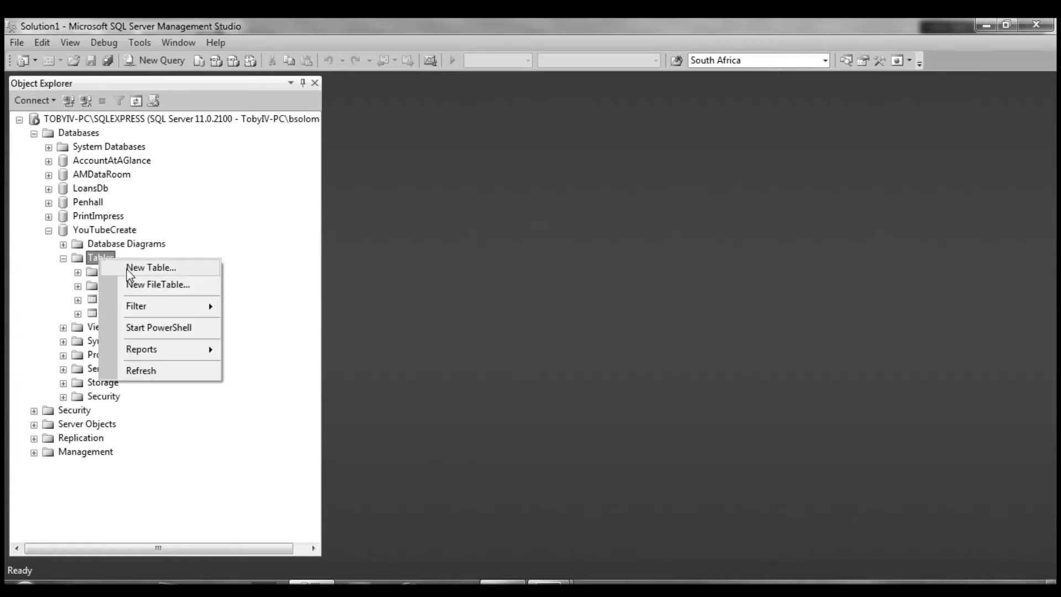
click(165, 272)
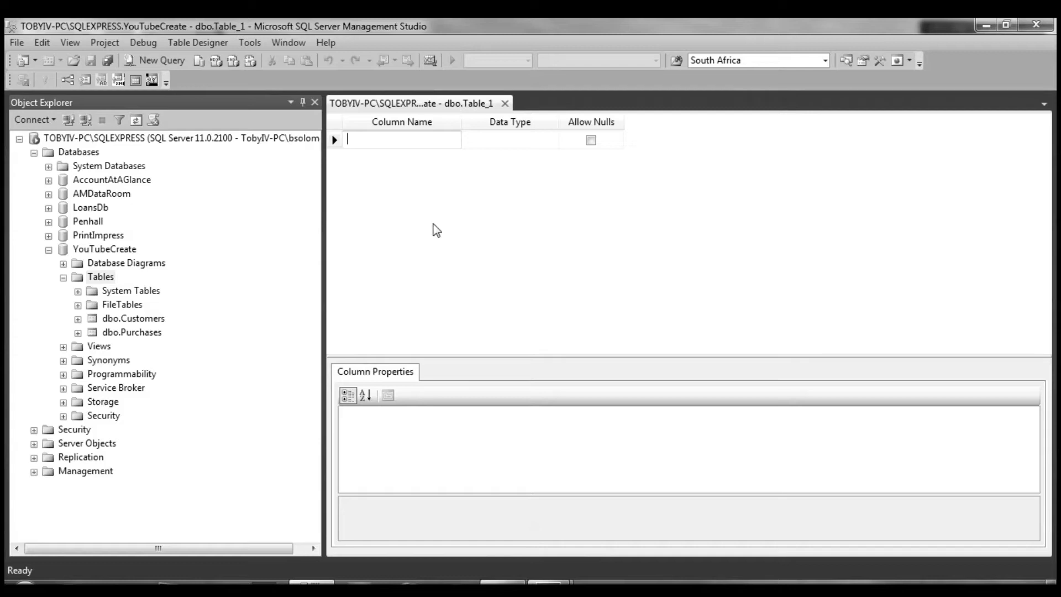
text(Subje)
key(BackSpace)
key(BackSpace)
text(scriptionId)
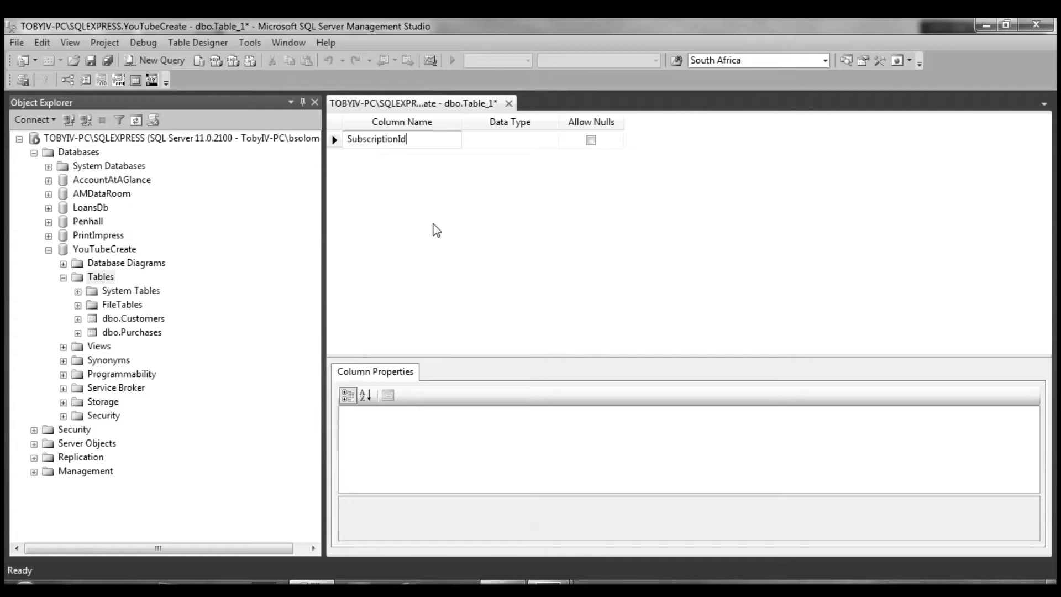
key(Tab)
text(int)
key(Tab)
key(space)
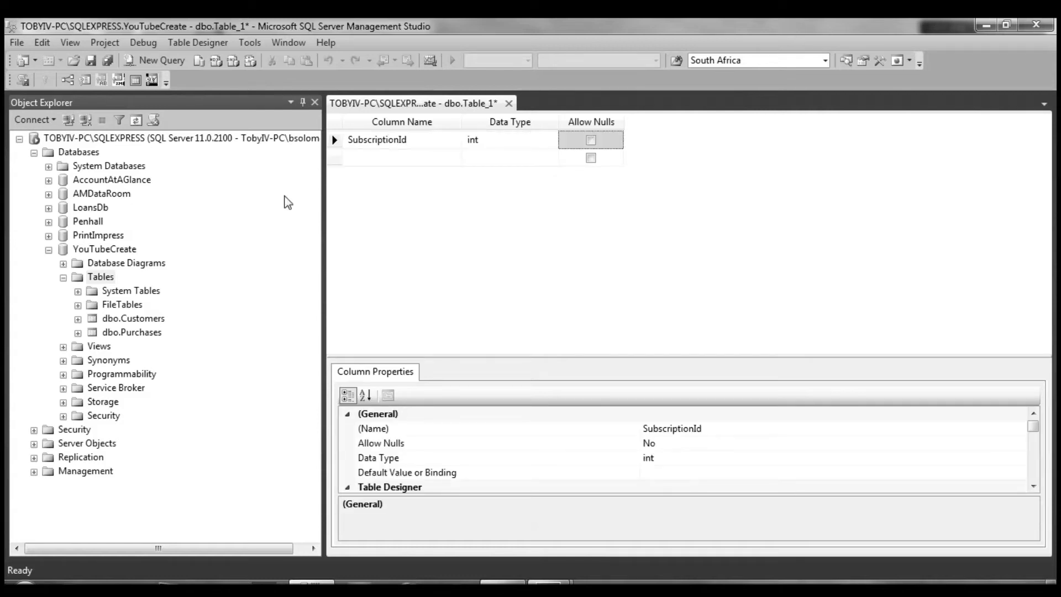
Make SubscriptionId the primary key and set its Is Identity property to Yes.
click(45, 80)
drag(1034, 429, 1036, 459)
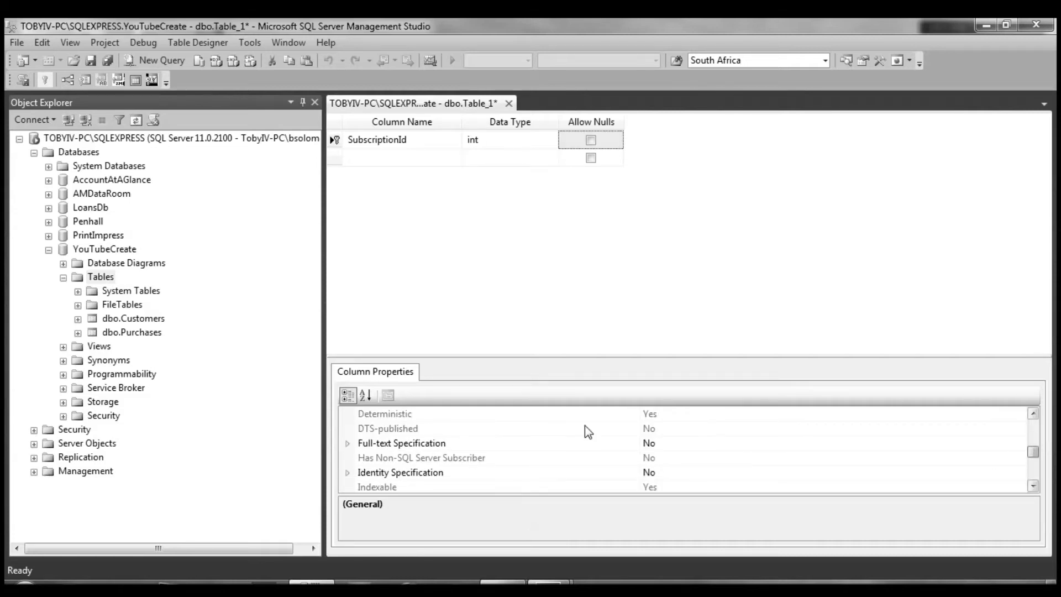
click(347, 473)
click(673, 482)
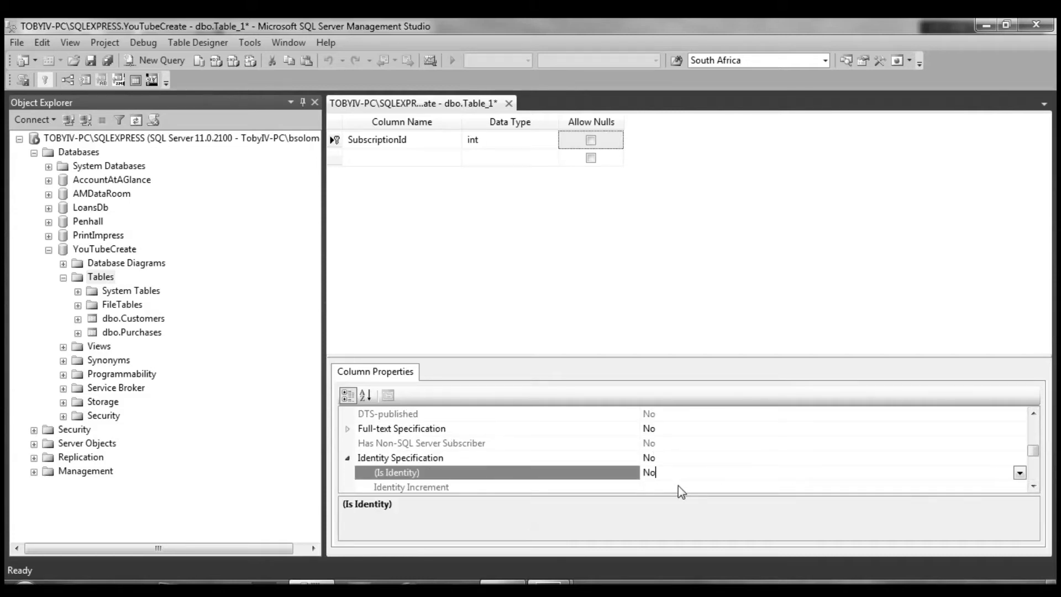
double_click(680, 472)
click(523, 264)
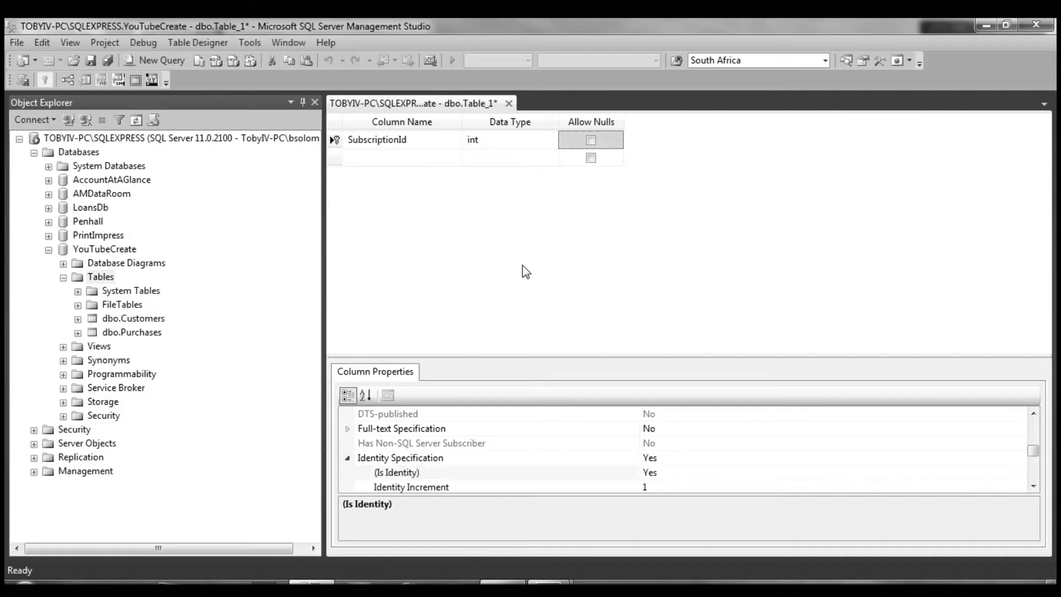
Add a Name column of type varchar(100) that disallows nulls.
click(442, 158)
text(Su)
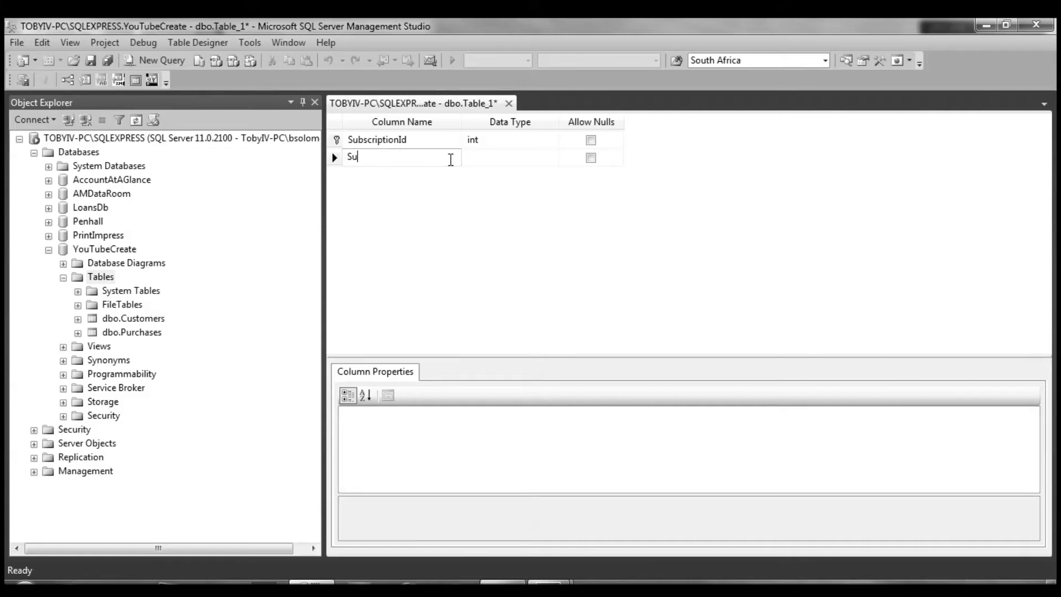
text(bscription)
double_click(450, 159)
text(Name)
key(Tab)
text(var)
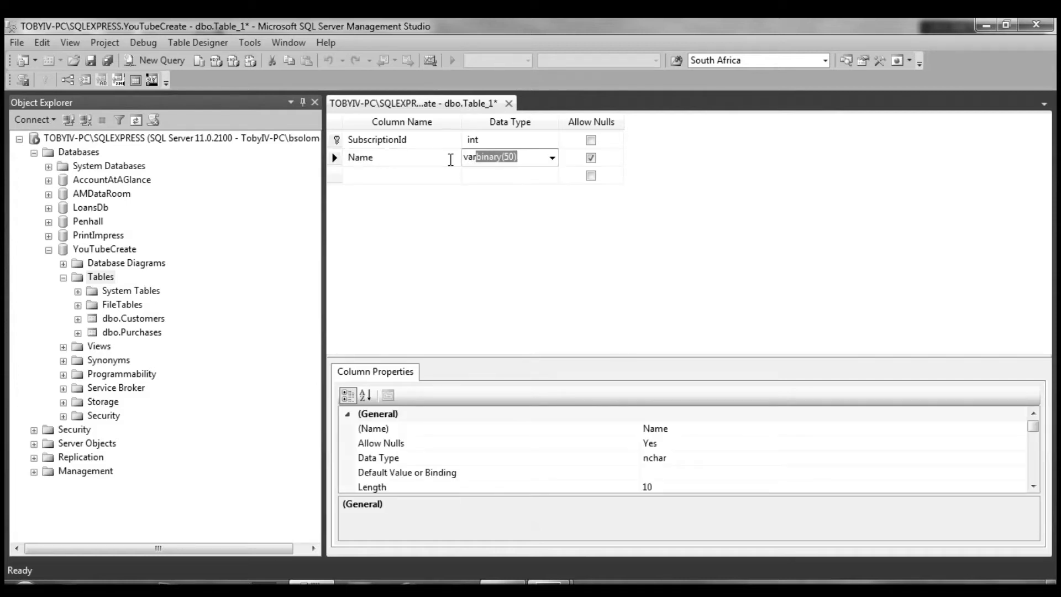
text(char(100))
key(Tab)
key(space)
Save the new table as Subscriptions, close its design and refresh the Tables folder of YouTubeCreate.
right_click(391, 103)
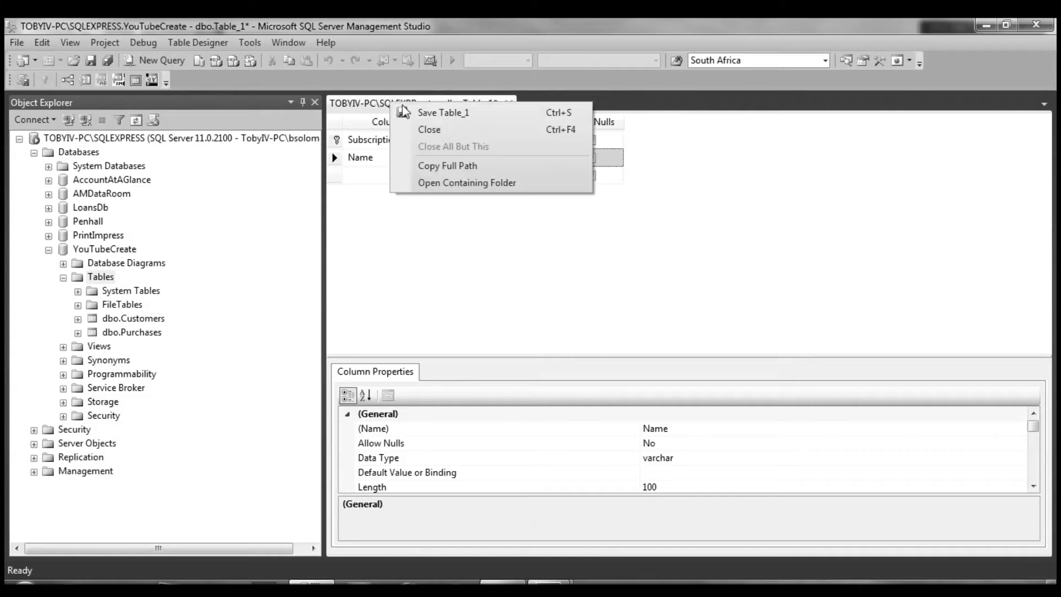
click(443, 114)
text(Subscriptions)
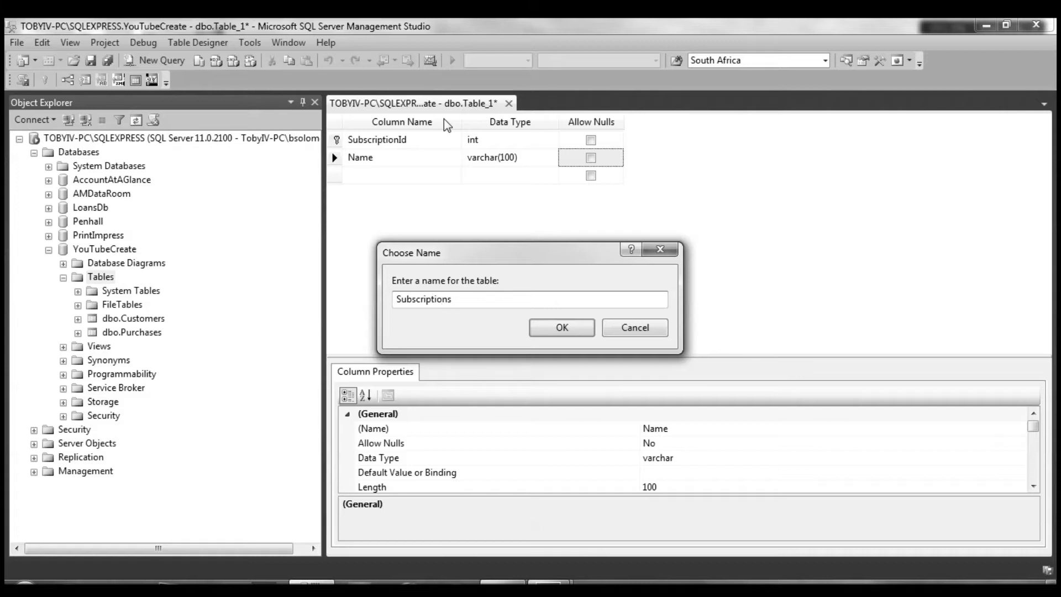
key(Return)
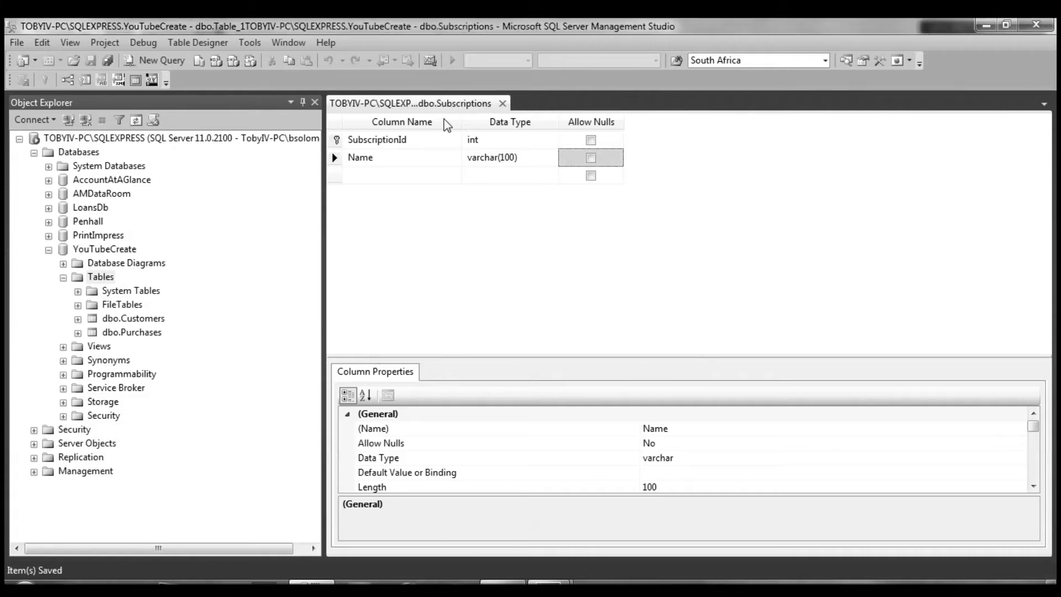
click(503, 103)
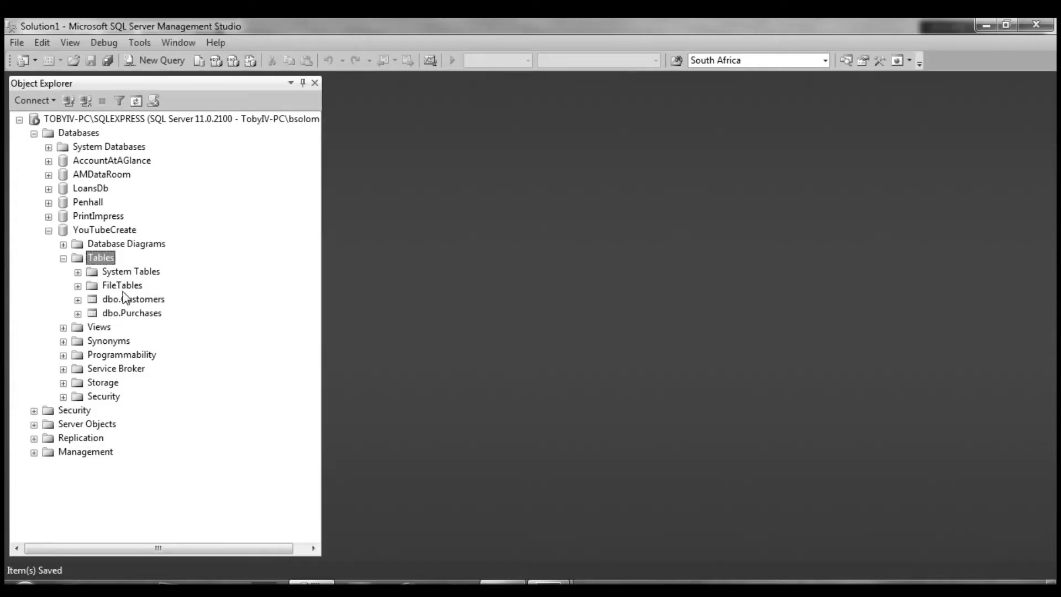
right_click(101, 264)
click(142, 372)
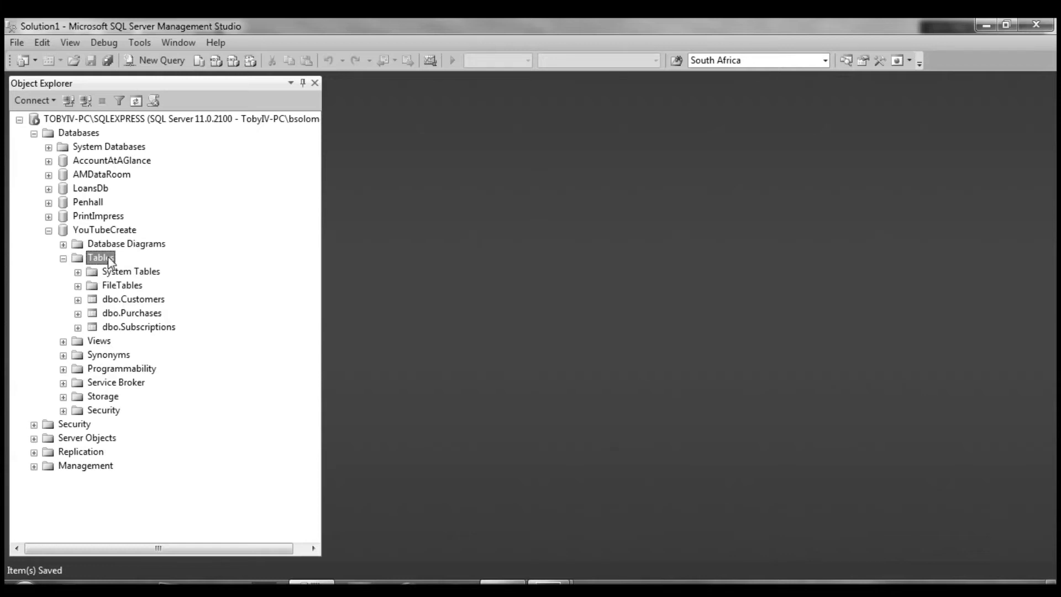
Open the top 200 rows of dbo.Subscriptions for editing and add a row named Email Newsletters.
click(133, 327)
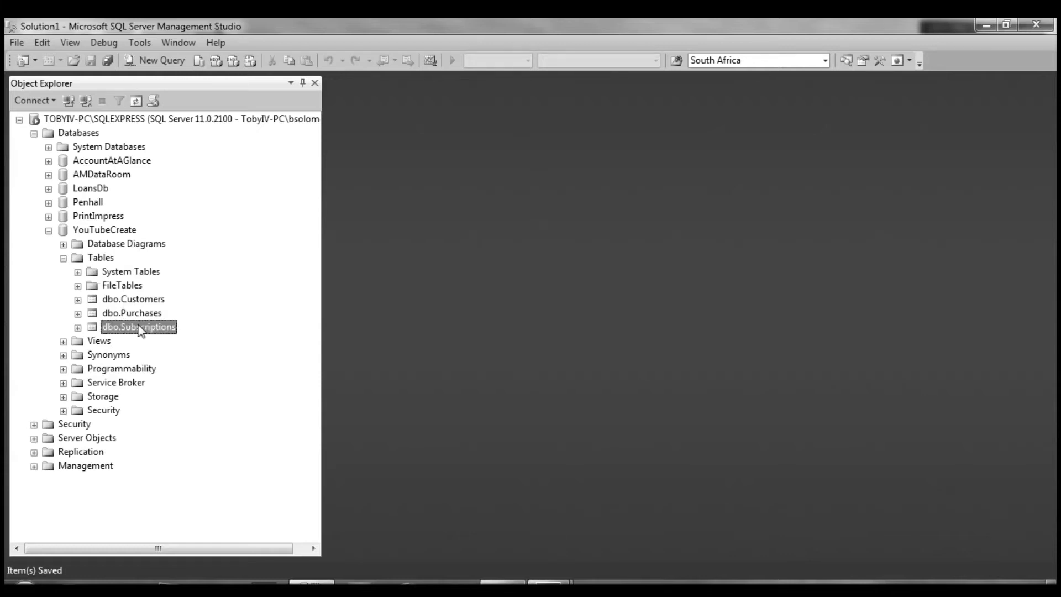
right_click(139, 328)
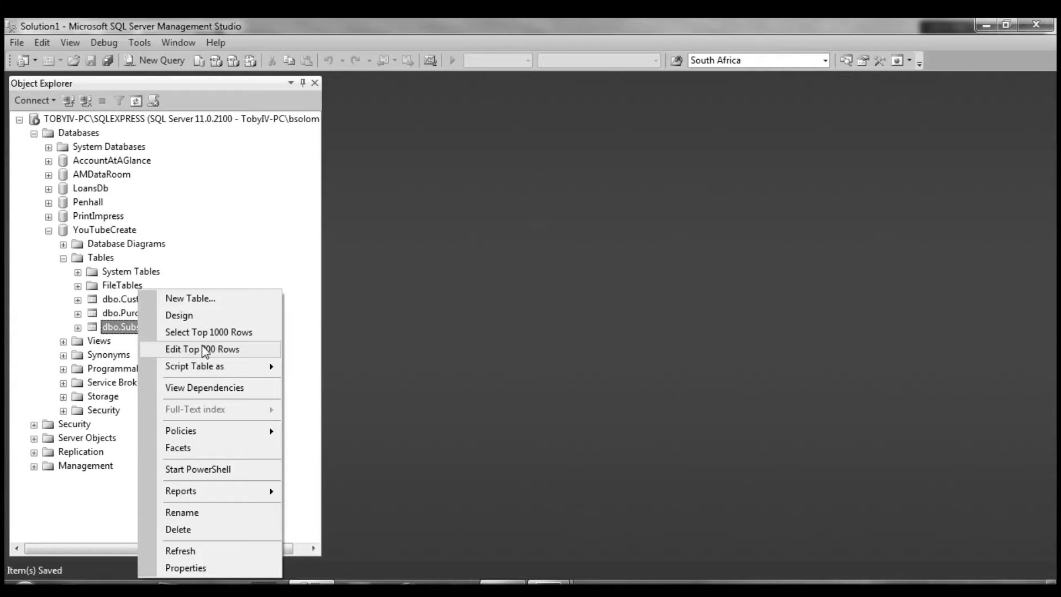
click(205, 349)
click(461, 139)
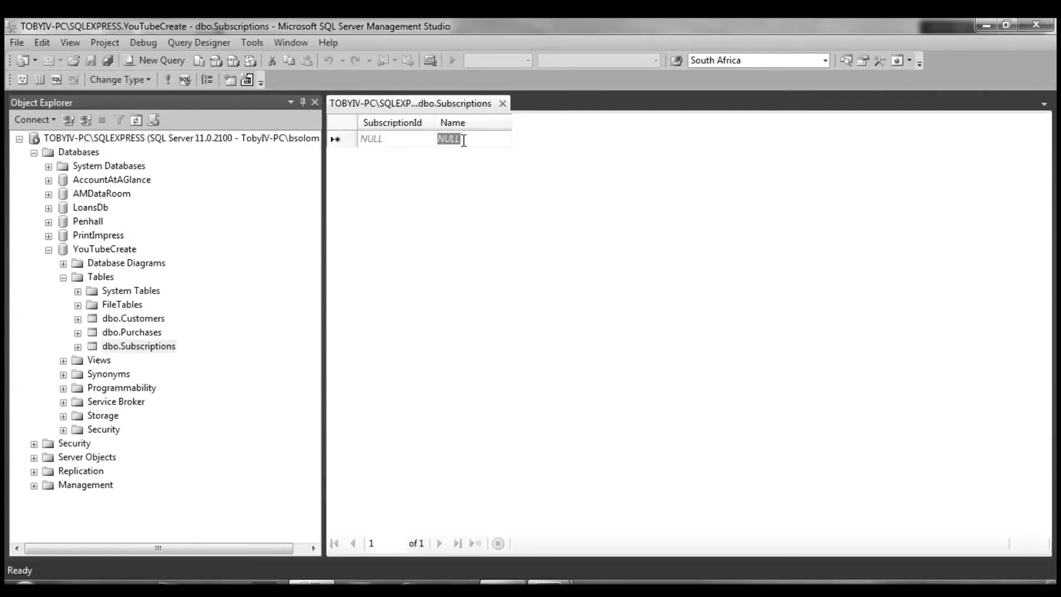
text(Email)
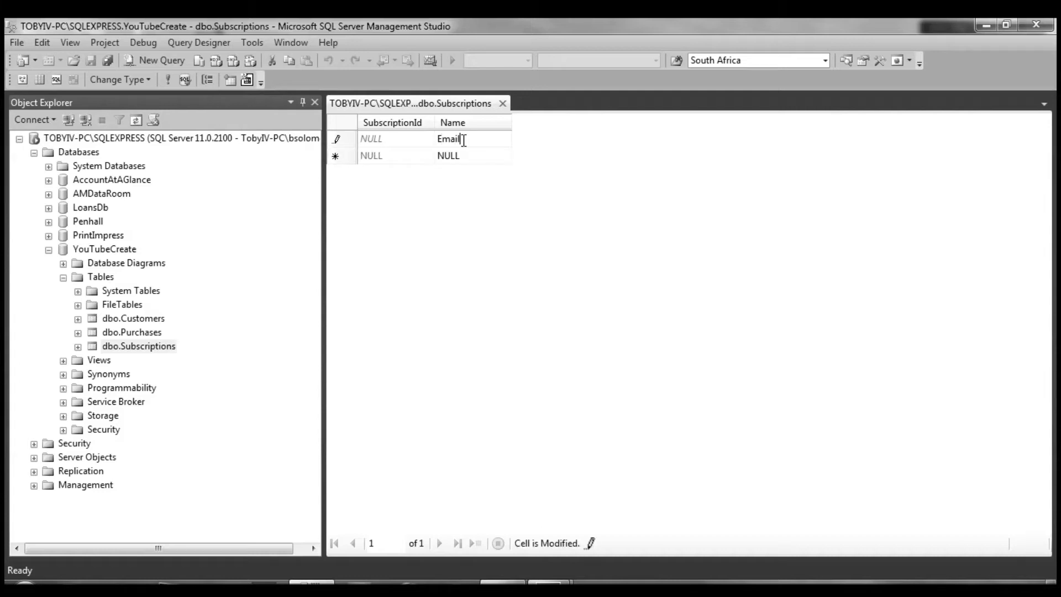
text( Newsletters)
key(Left)
key(Left)
key(Left)
key(Left)
key(Left)
key(Left)
key(Return)
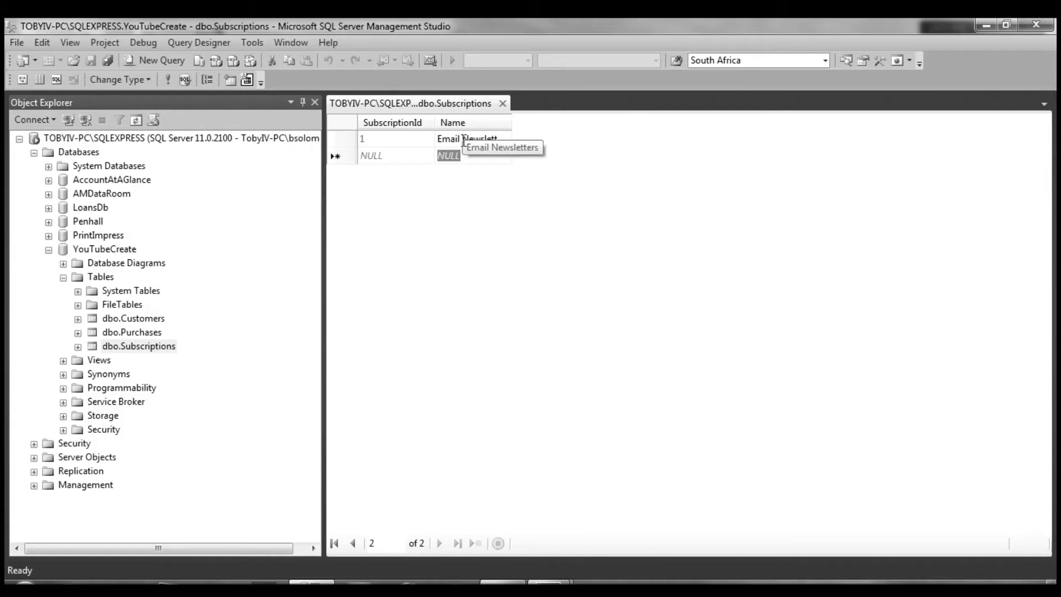
Add two more rows to the Subscriptions table, named Post Mailers and Monthly Specials.
text(Po)
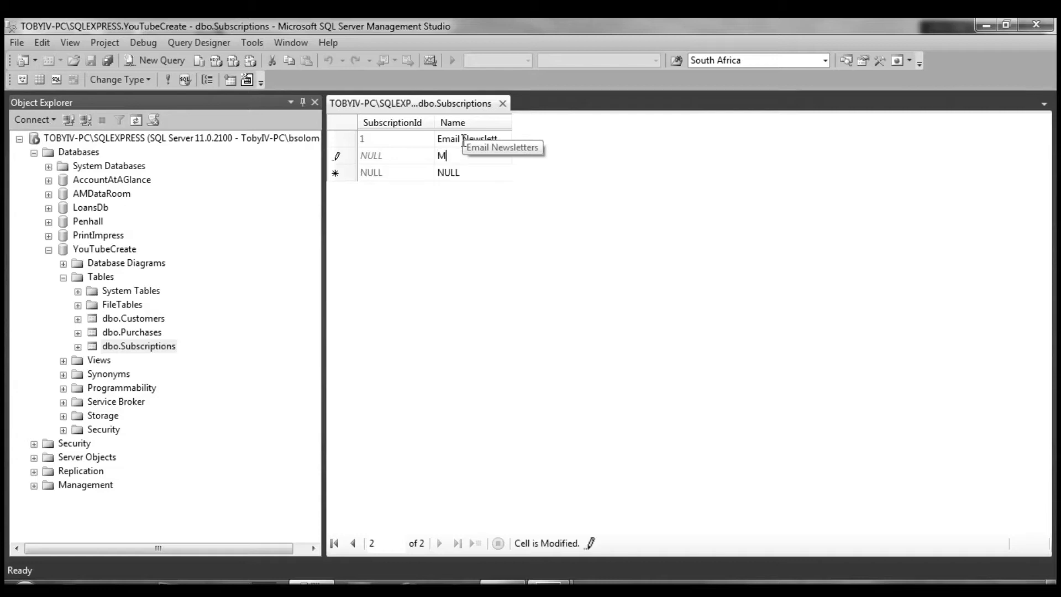
text(st)
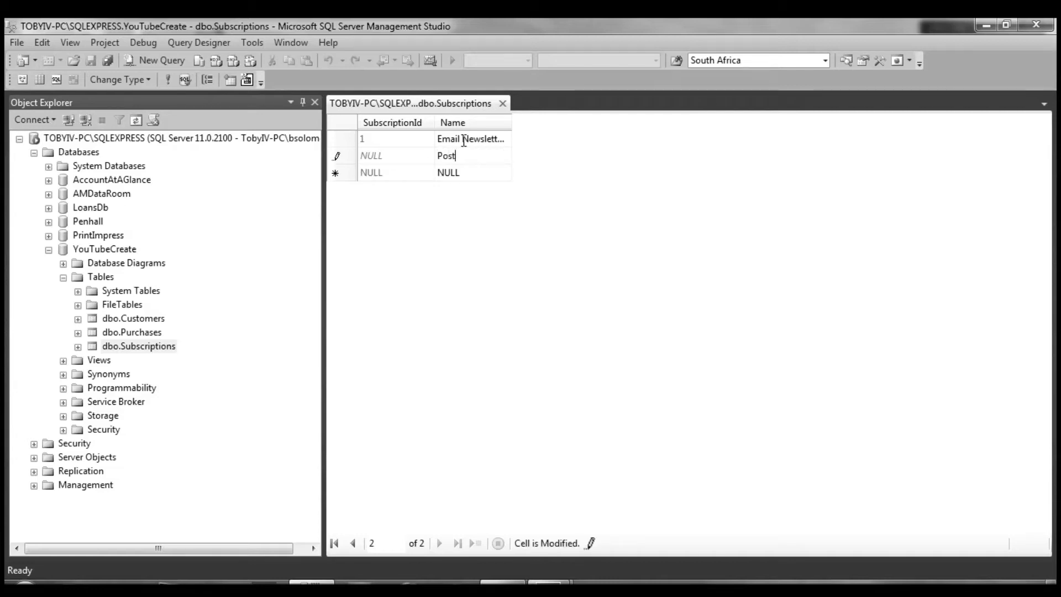
text( Mailers)
key(Return)
text(Specials)
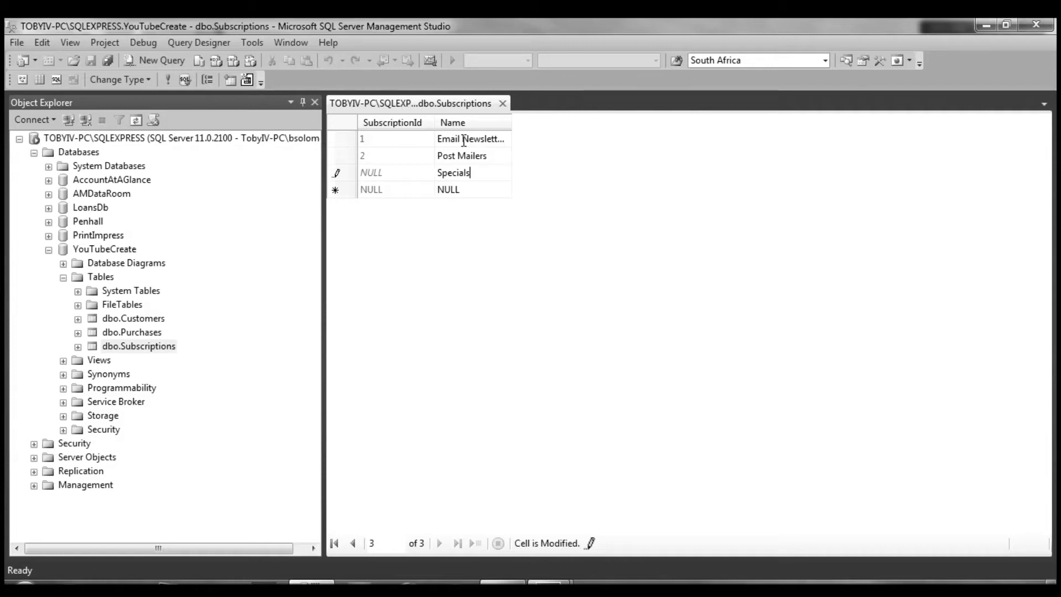
text(Monthly)
key(Return)
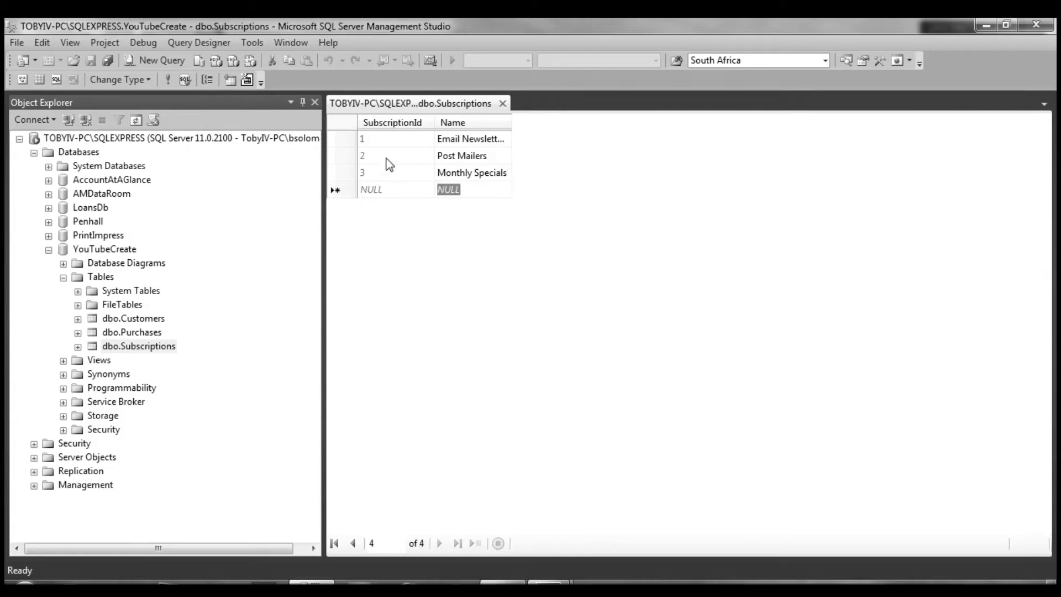
Check the SubscriptionId and Name values of the entered rows, and close the Subscriptions table data.
click(386, 140)
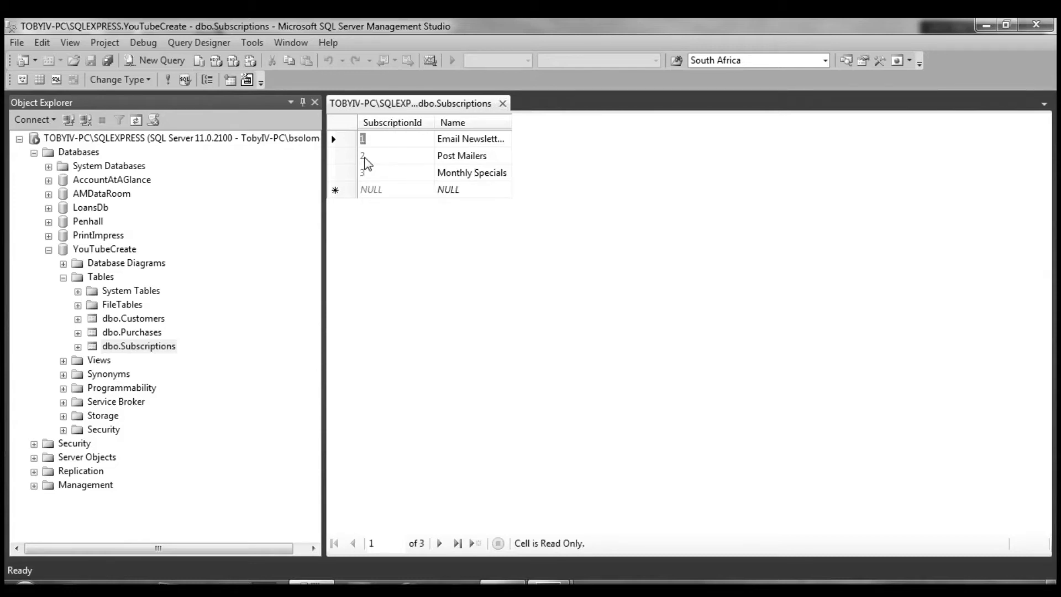
click(500, 176)
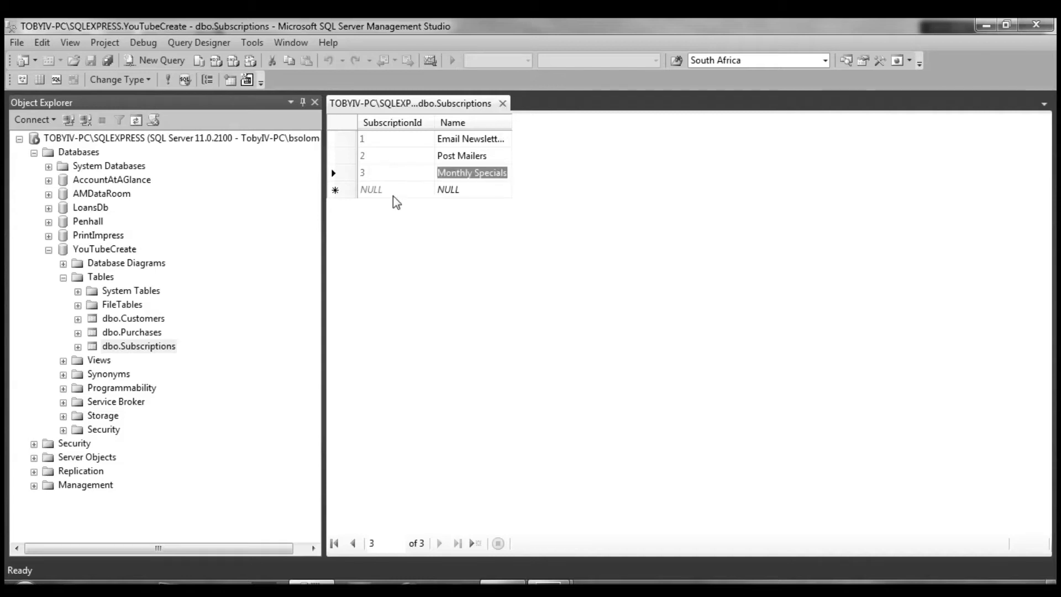
click(503, 103)
click(161, 329)
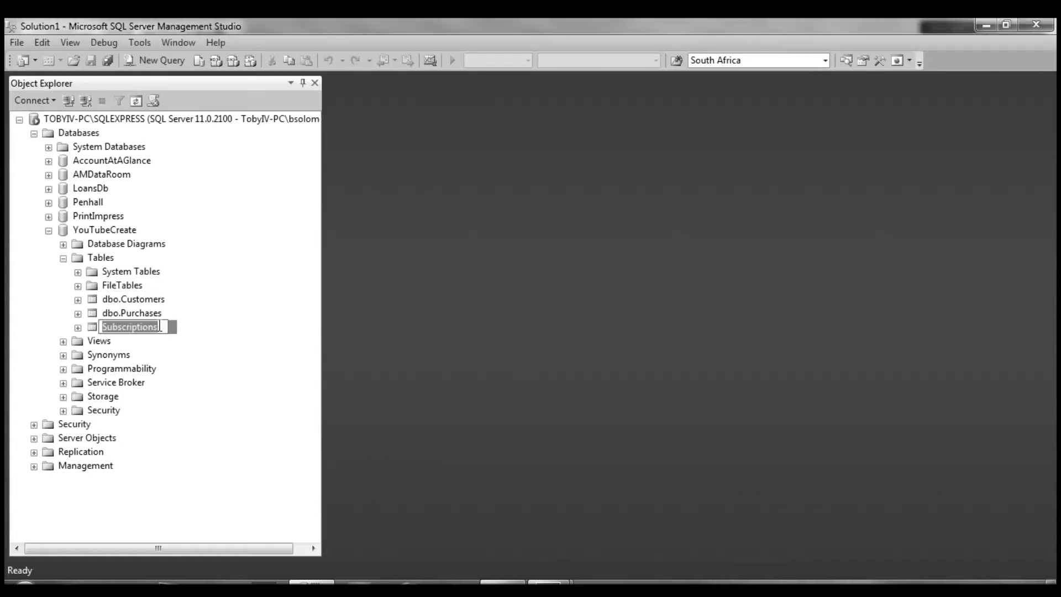
click(153, 299)
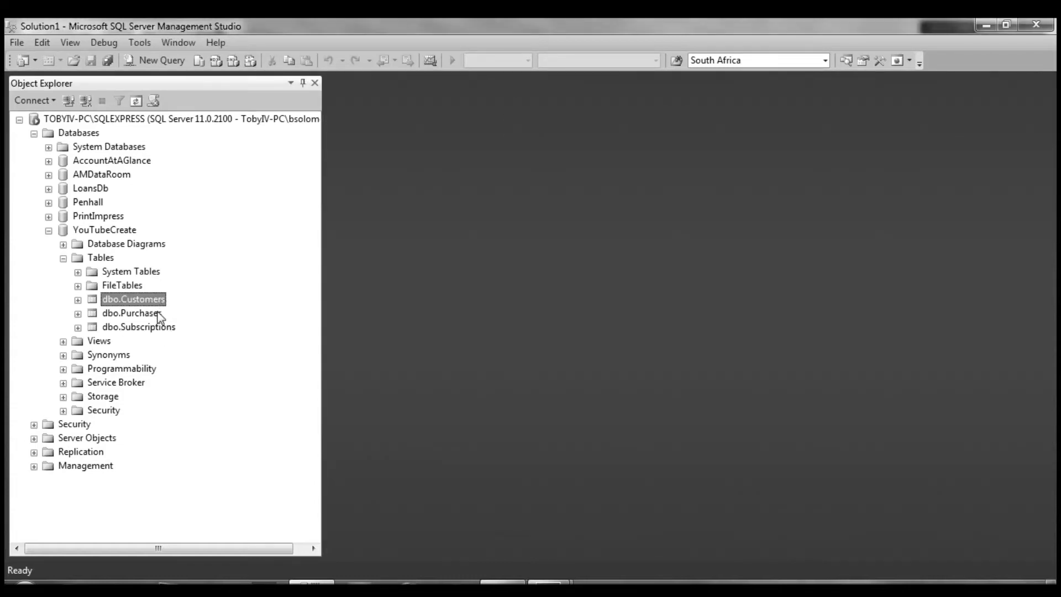
Create another table in YouTubeCreate with a CustomerId column of type int that disallows nulls.
click(103, 260)
right_click(103, 260)
click(141, 271)
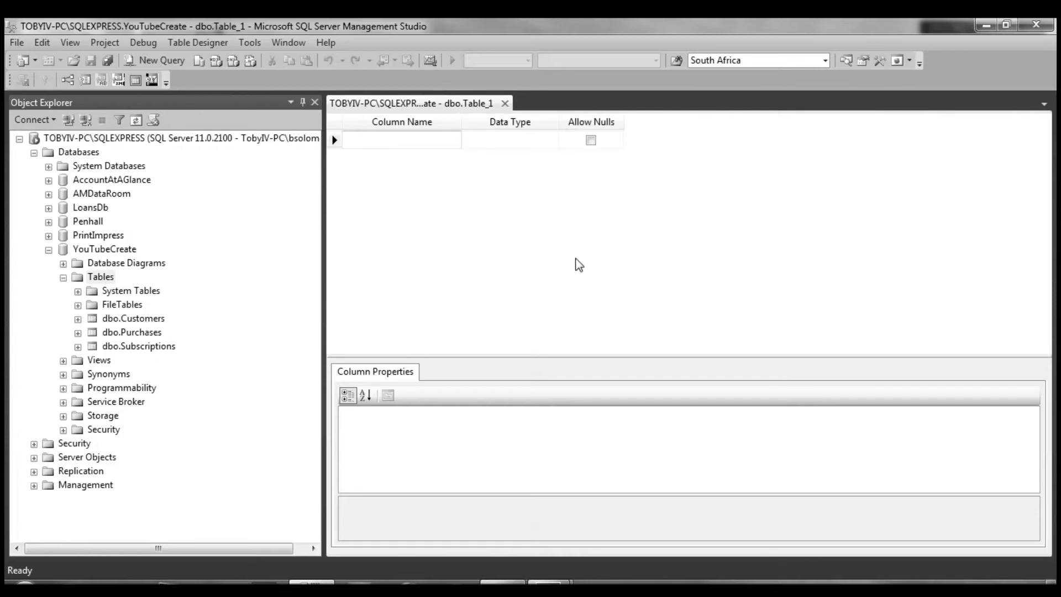
text(CustomerId)
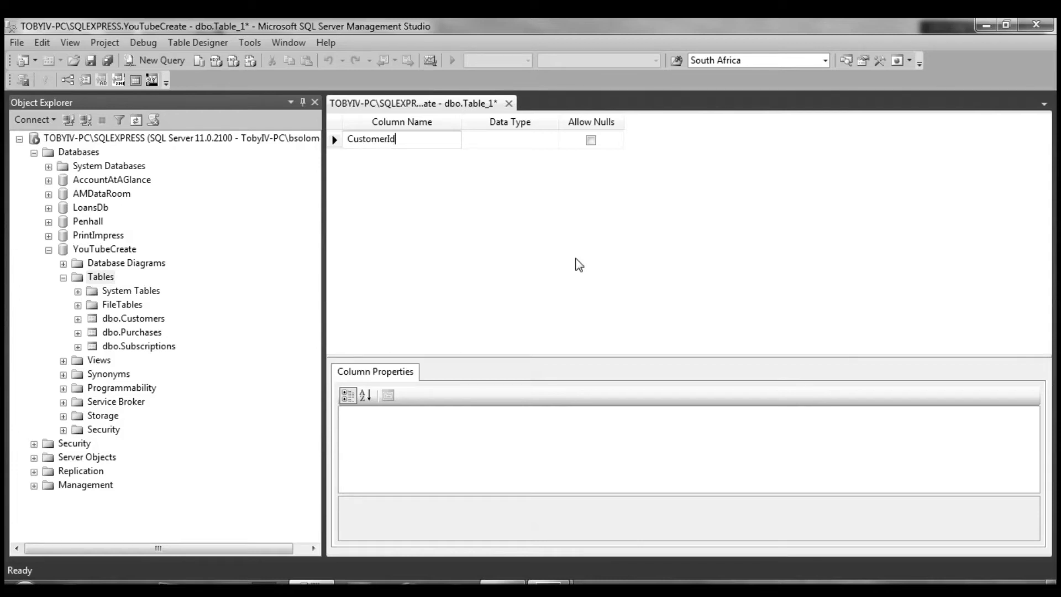
key(Tab)
text(int)
key(Tab)
key(Tab)
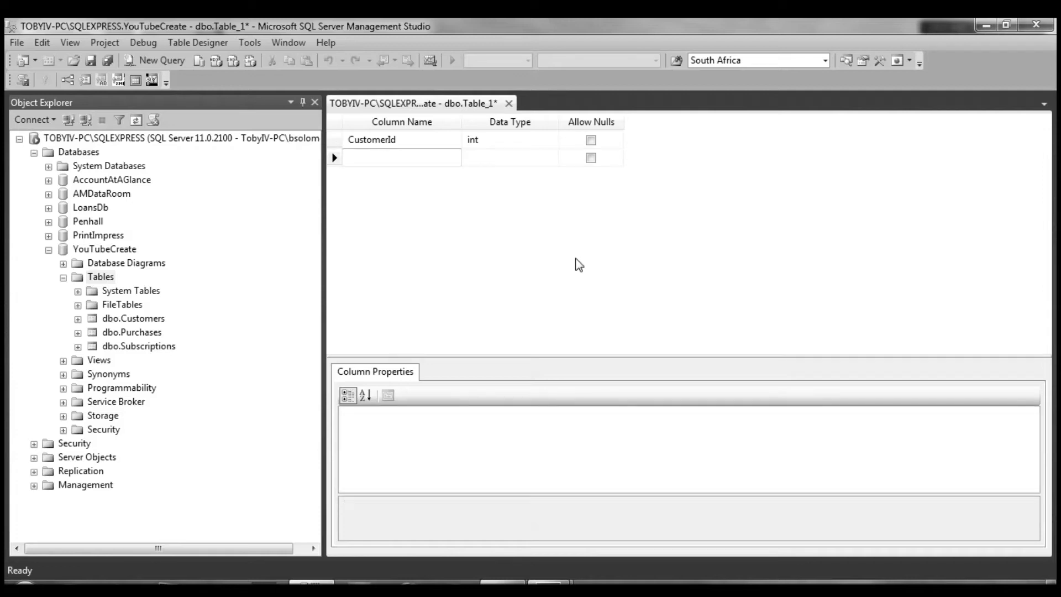
Add a SubscriptionId column of type int that disallows nulls below CustomerId.
text(SubscripoonId)
key(Tab)
text(IN)
key(Tab)
key(space)
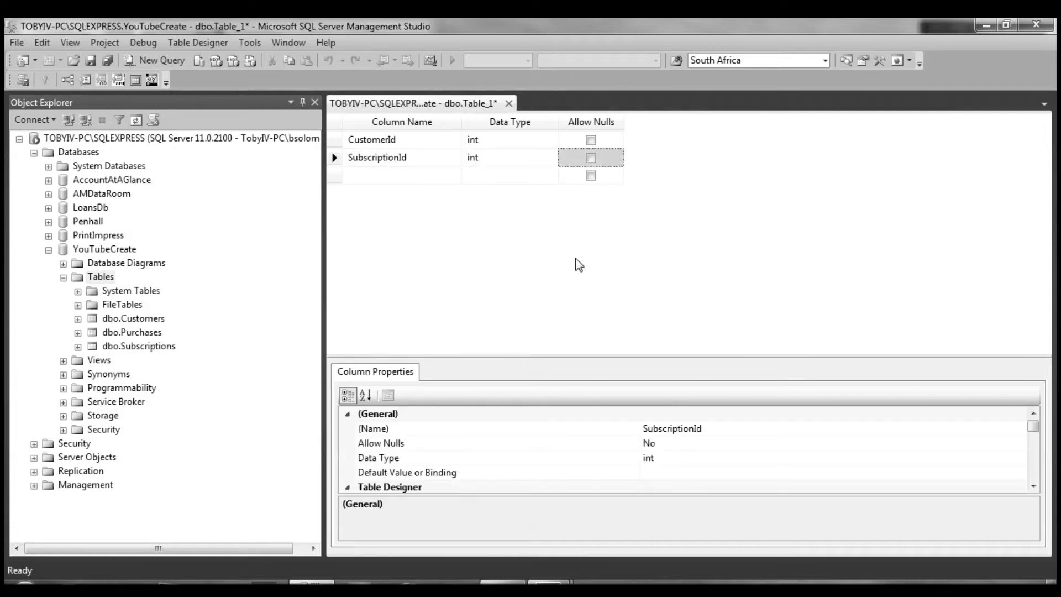
click(337, 141)
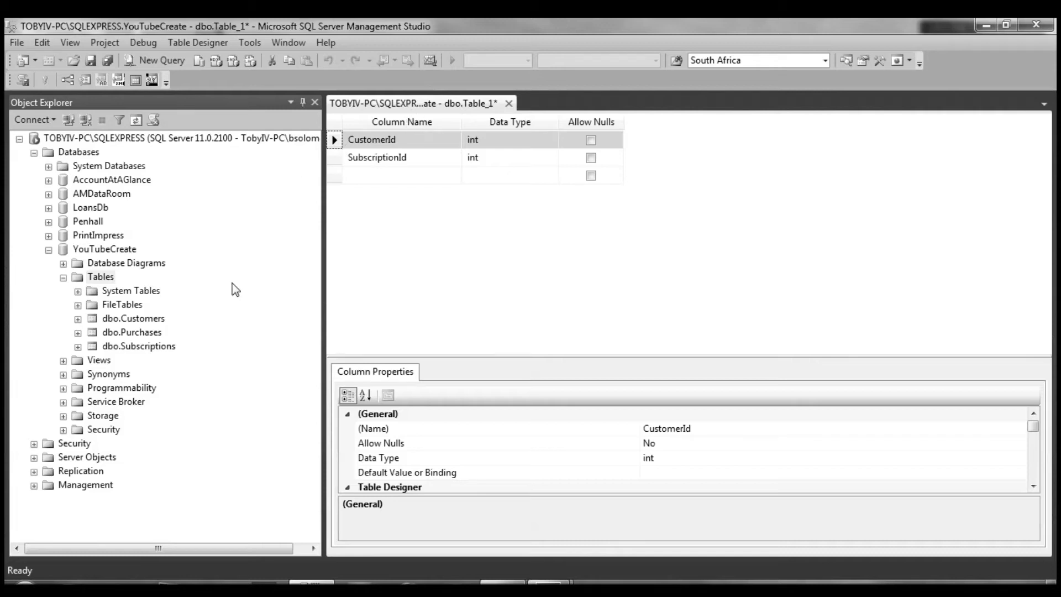
Save the new table under the name CustomerSubcriptionIntersection.
right_click(429, 106)
click(471, 119)
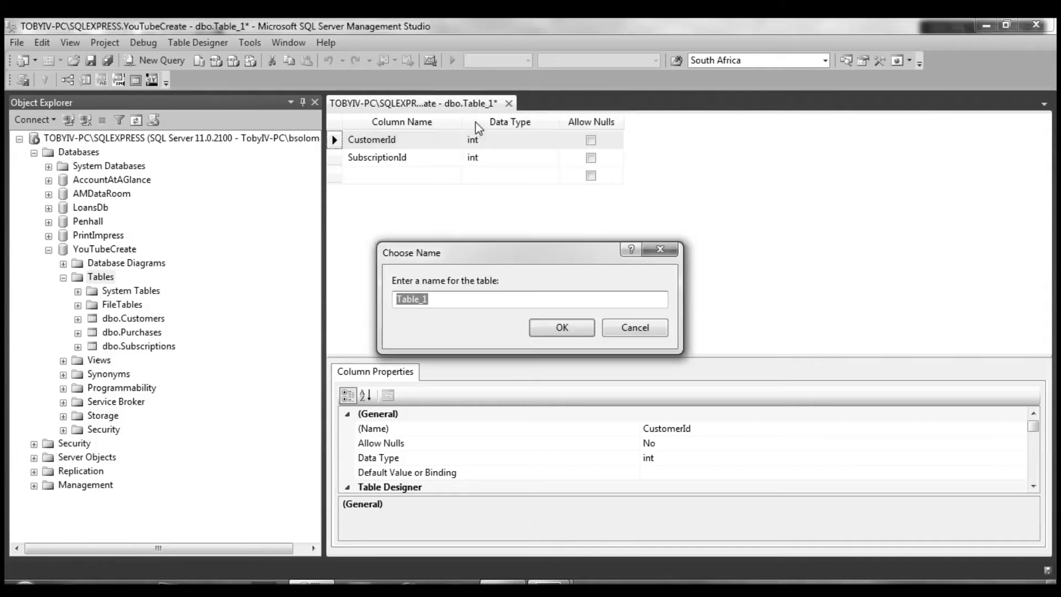
text(Customer)
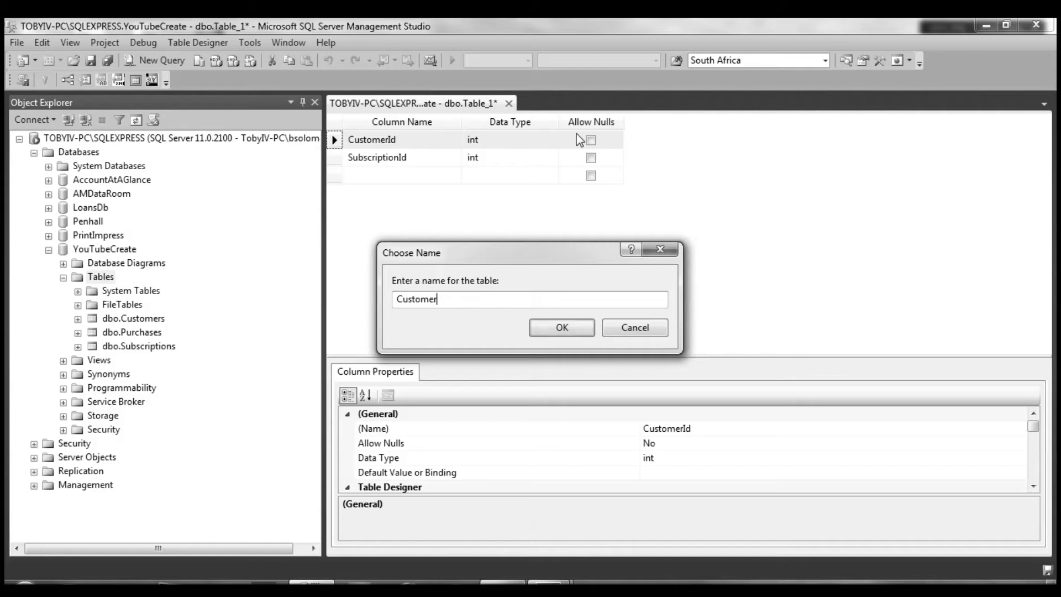
text(_)
key(BackSpace)
text(SubcriptionIntersection)
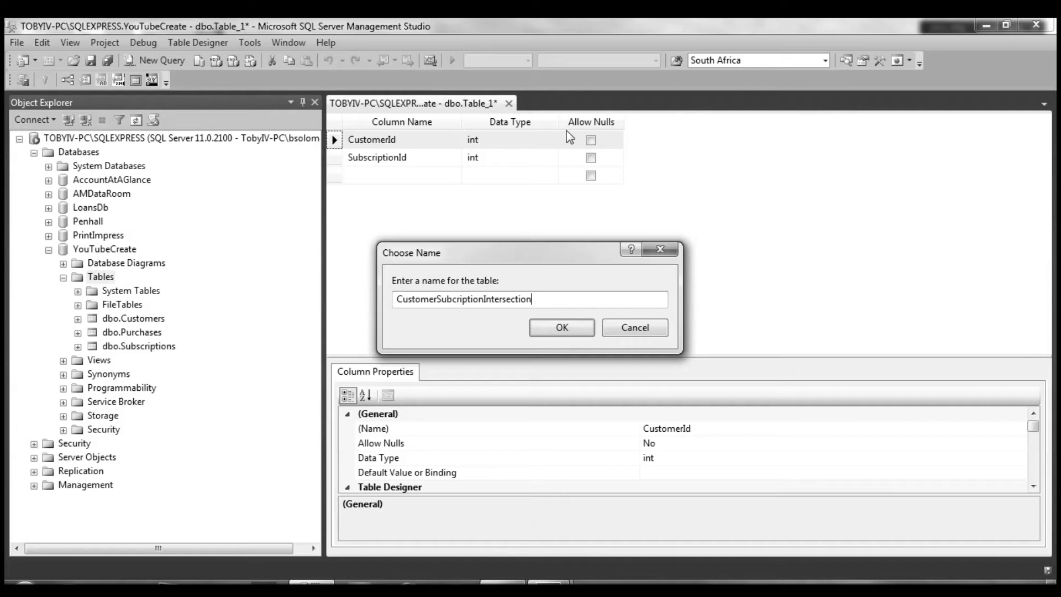
click(572, 333)
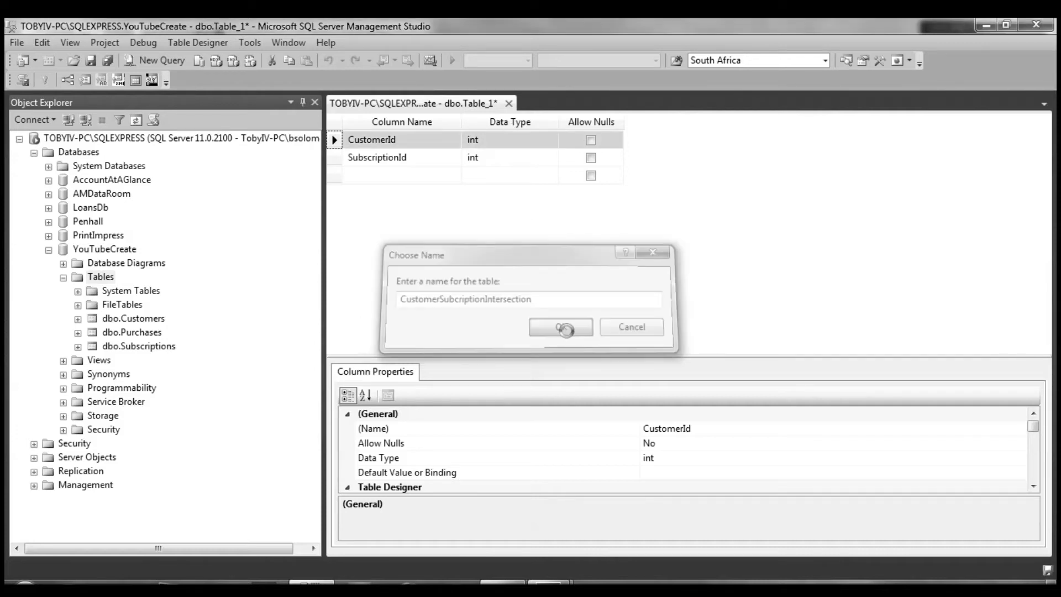
Make CustomerId and SubscriptionId together the composite primary key of the intersection table, and save the table.
shift+click(339, 158)
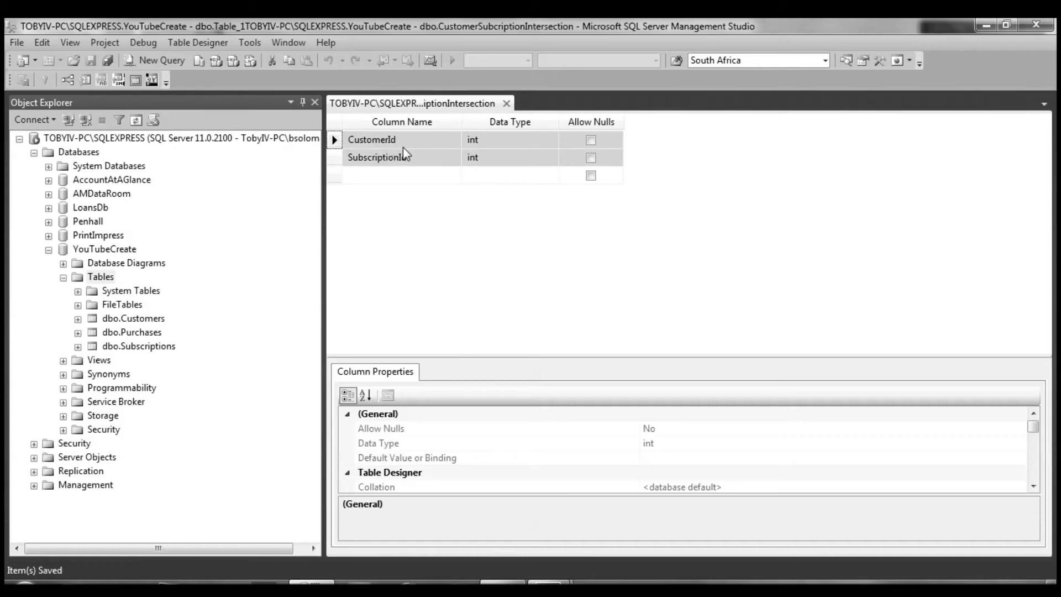
click(45, 81)
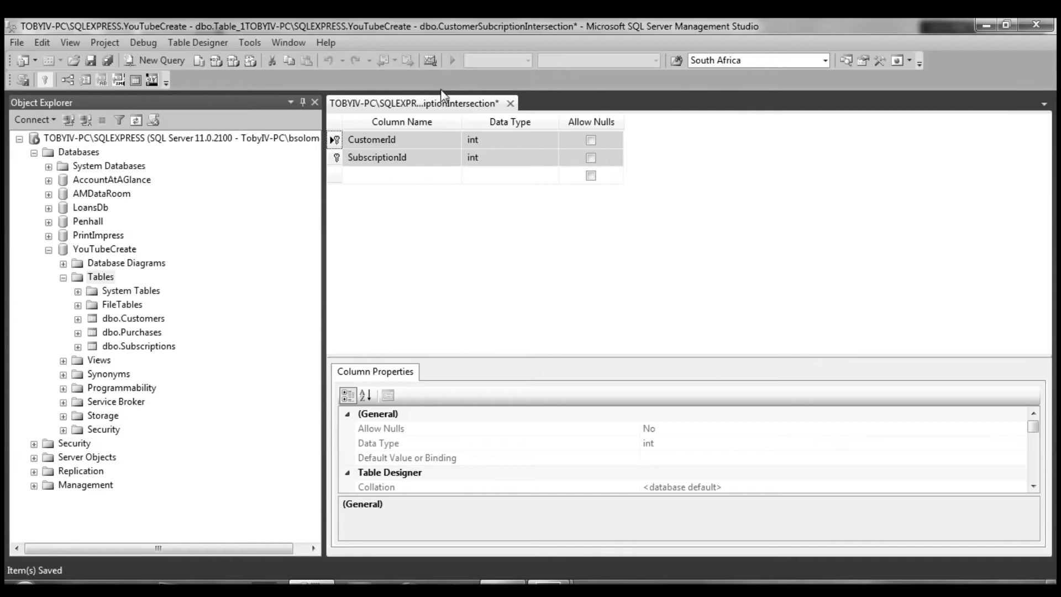
right_click(437, 104)
click(476, 110)
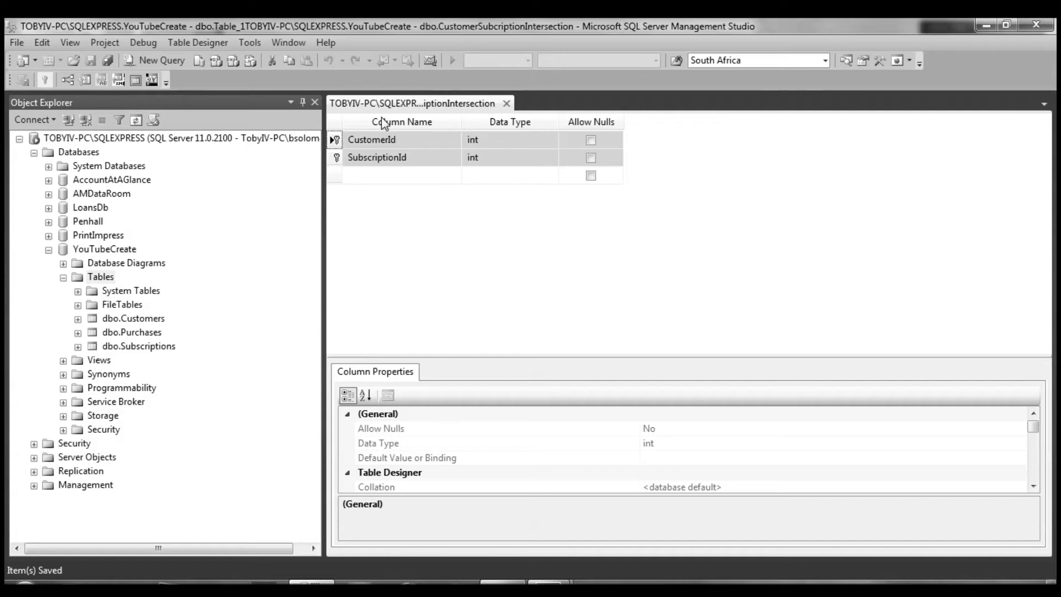
click(411, 145)
click(416, 156)
click(420, 145)
click(420, 157)
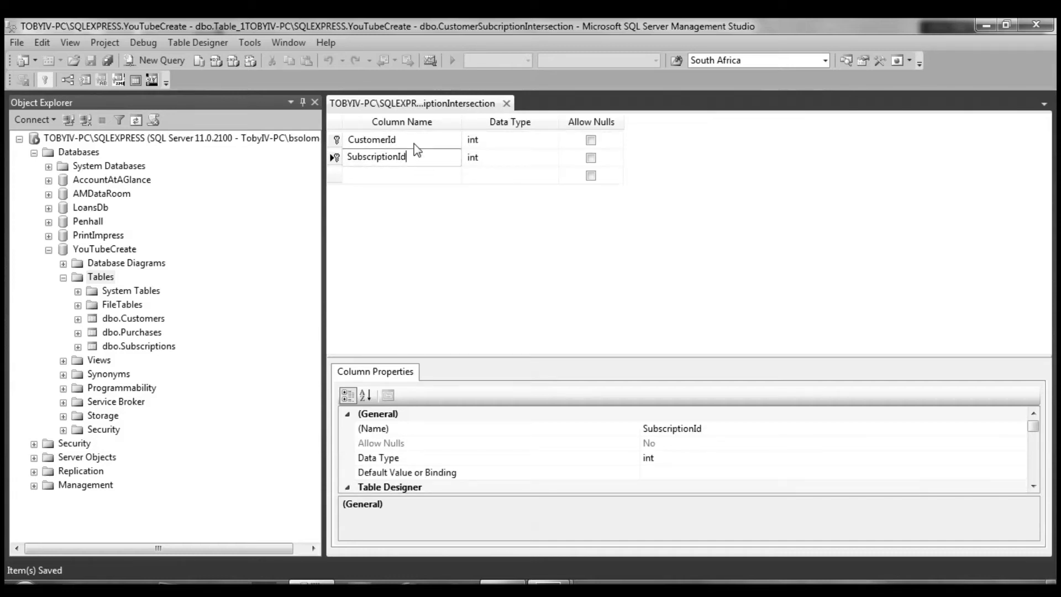
click(420, 145)
click(420, 157)
click(421, 146)
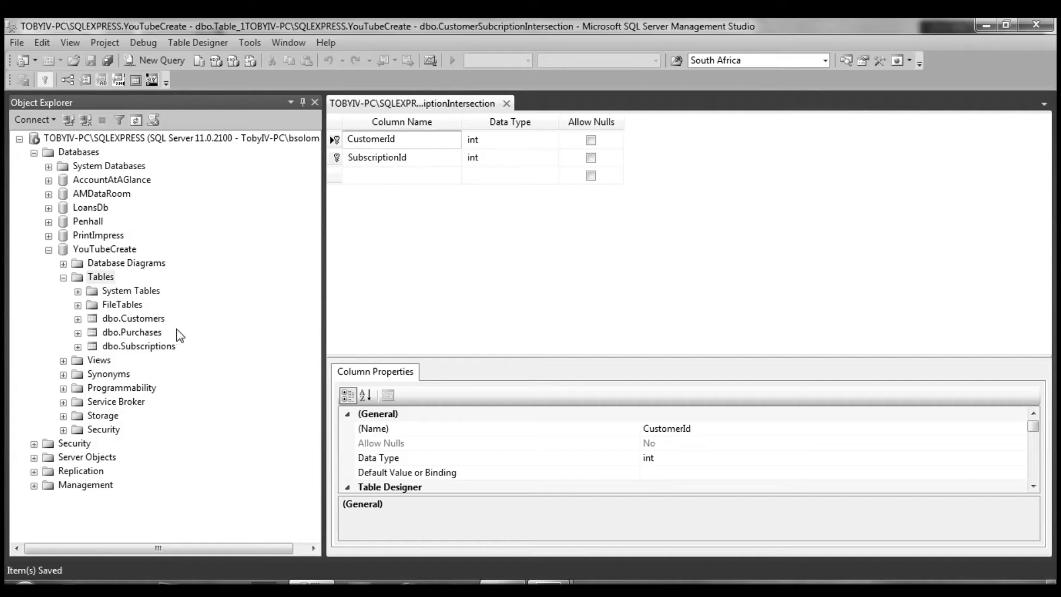
Refresh the YouTubeCreate tables list and select the CustomerSubcriptionIntersection table.
right_click(101, 282)
click(140, 390)
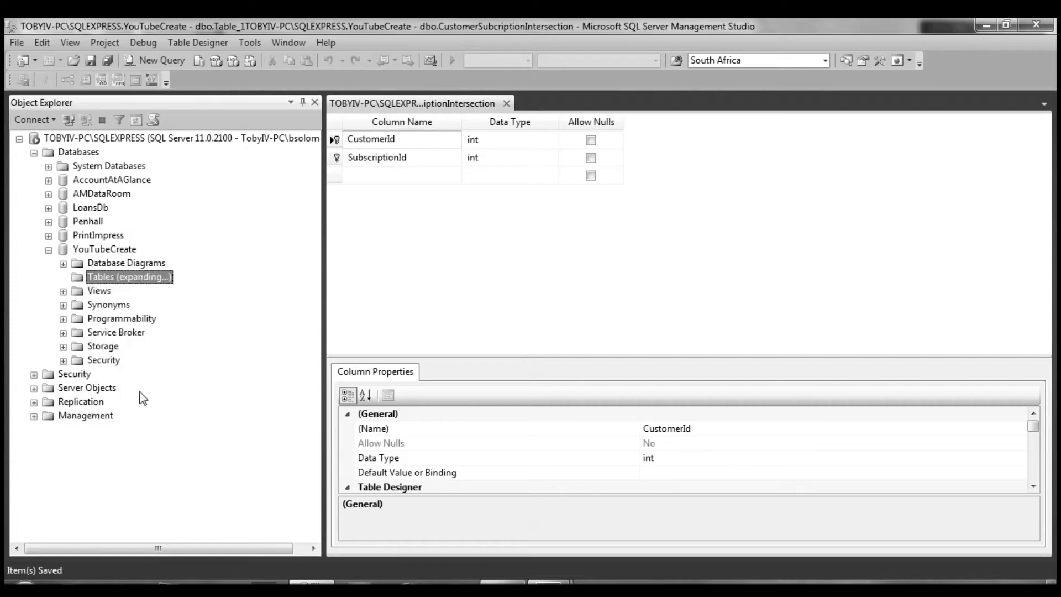
click(153, 338)
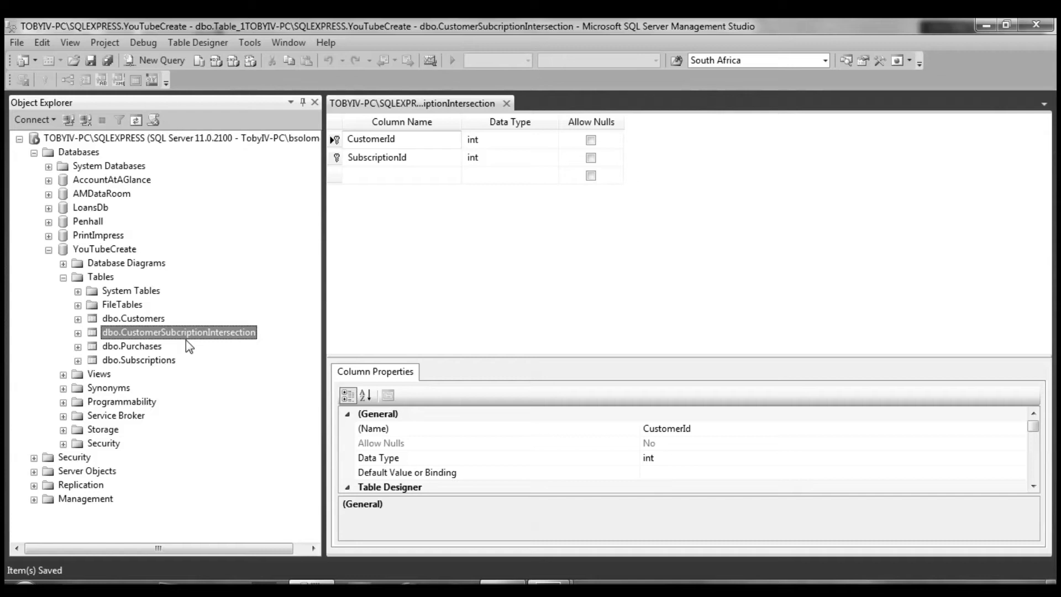
click(424, 140)
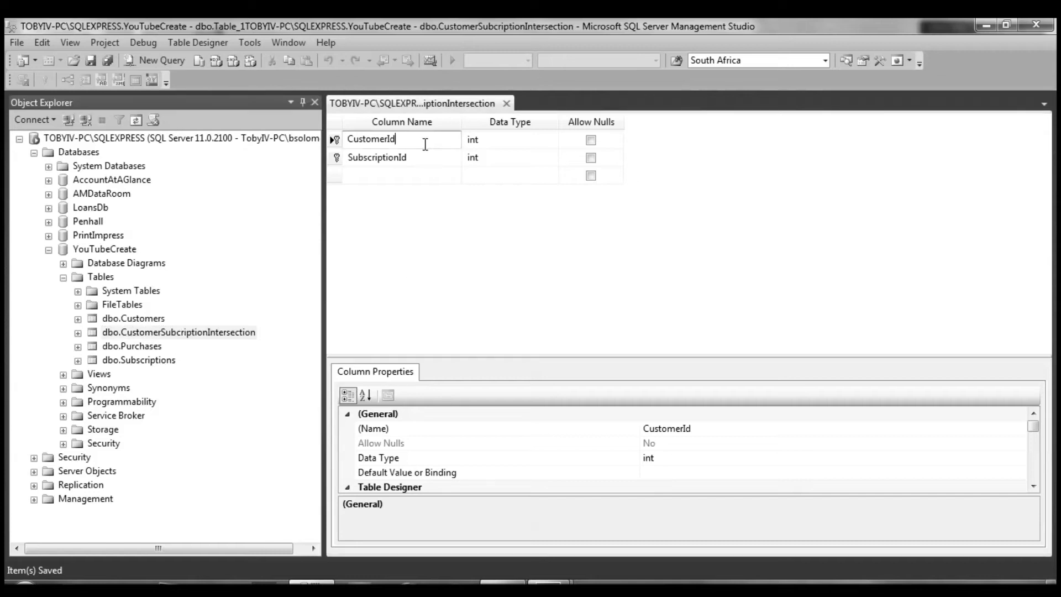
click(421, 158)
click(424, 141)
click(426, 159)
click(426, 142)
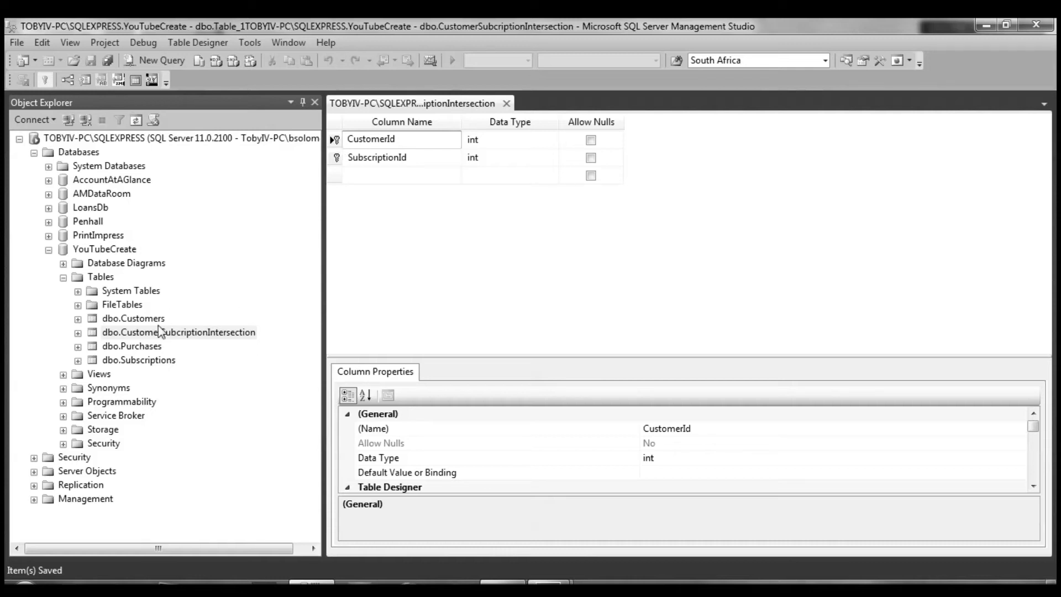
click(444, 160)
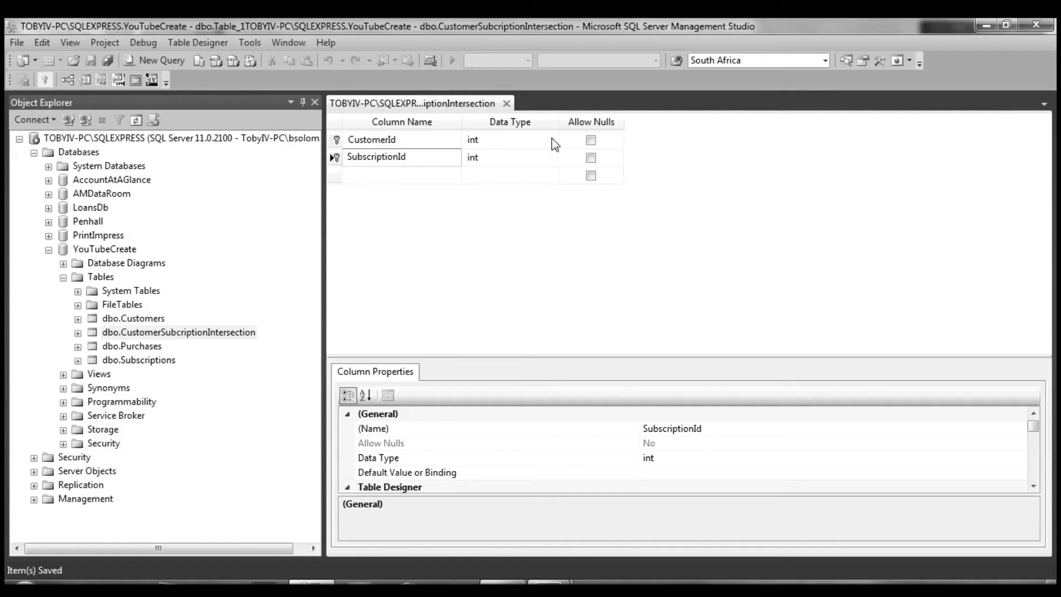
click(338, 140)
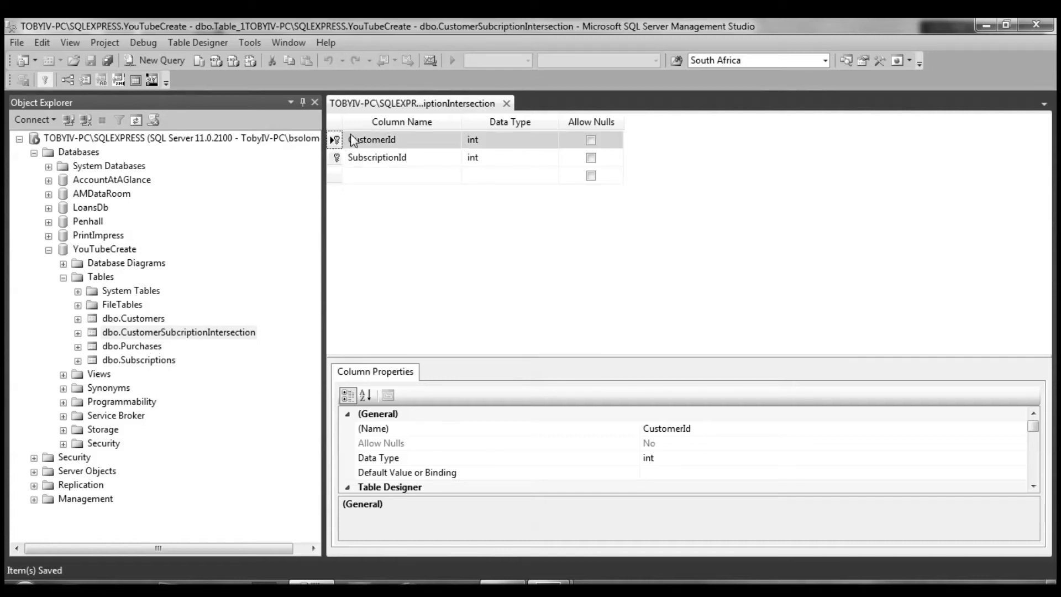
Close the intersection table's design and start a new foreign key among the keys of CustomerSubcriptionIntersection.
click(506, 104)
click(79, 314)
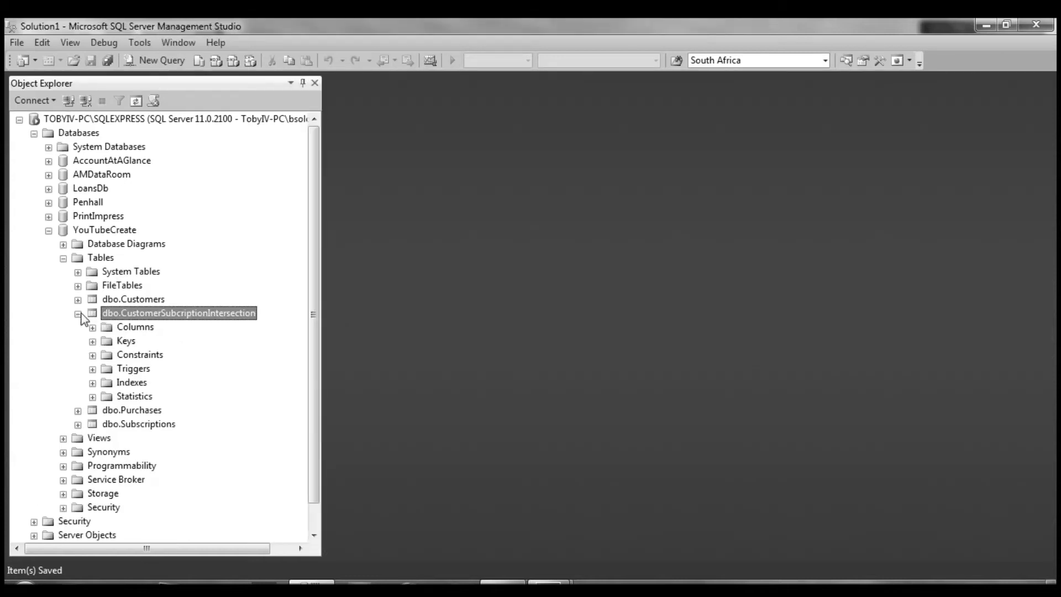
click(92, 342)
right_click(118, 341)
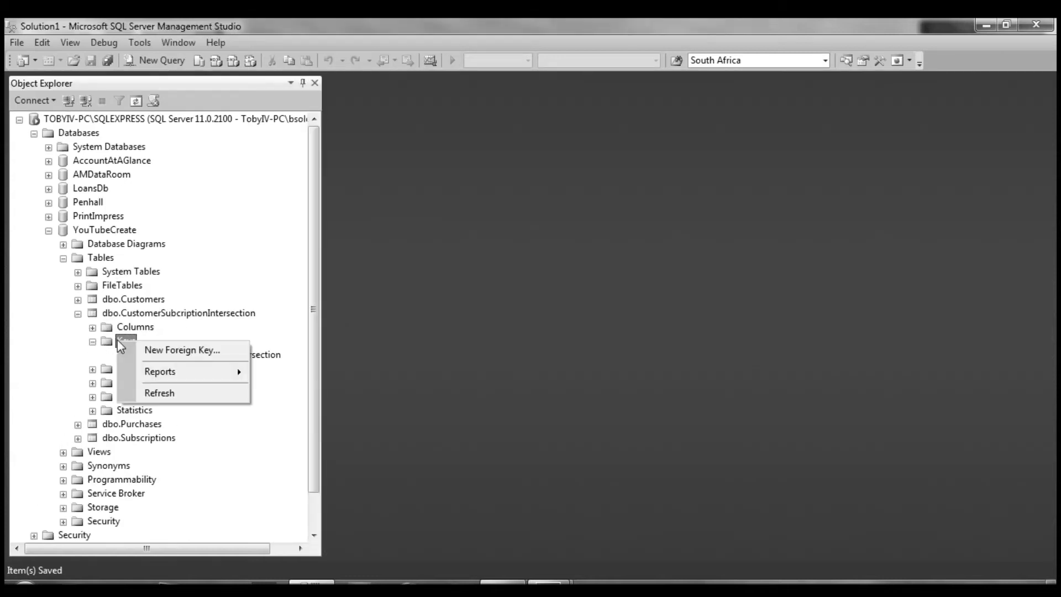
click(147, 350)
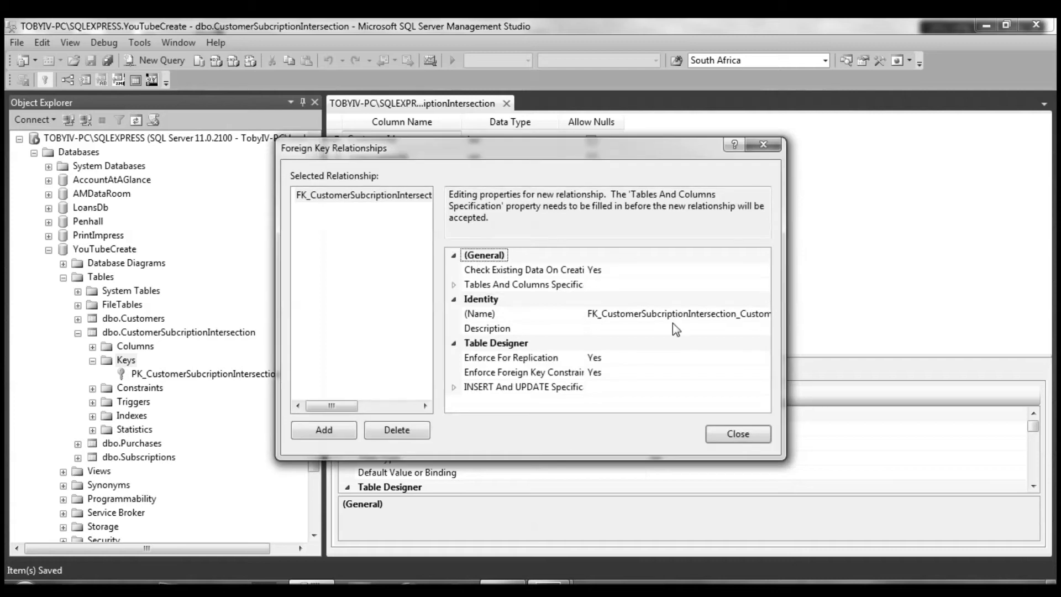
In the relationship's tables and columns specification, set Customers as the primary key table and match its CustomerId to the foreign key column CustomerId.
click(670, 287)
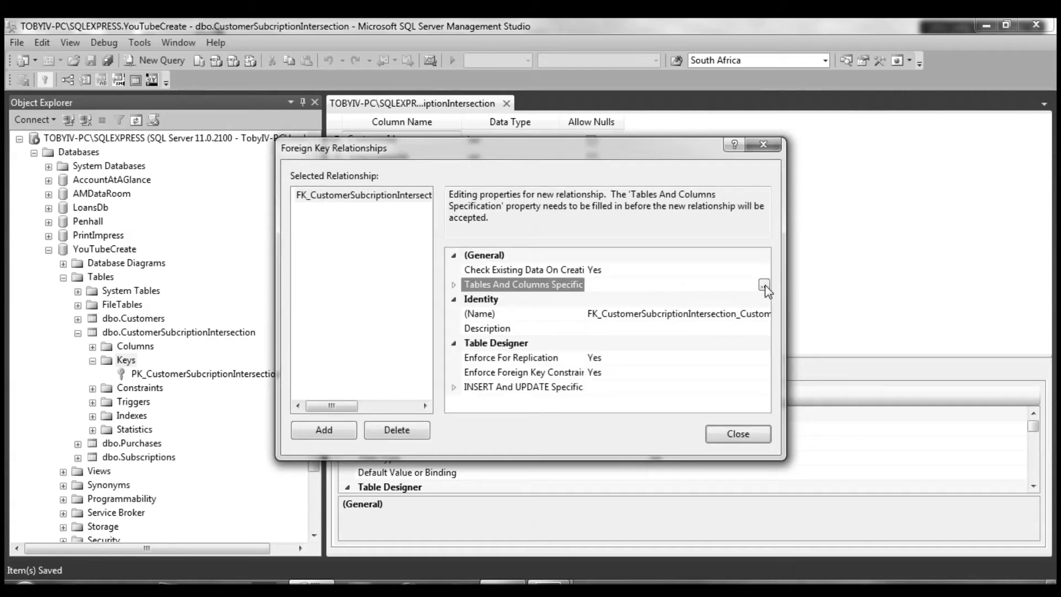
click(764, 285)
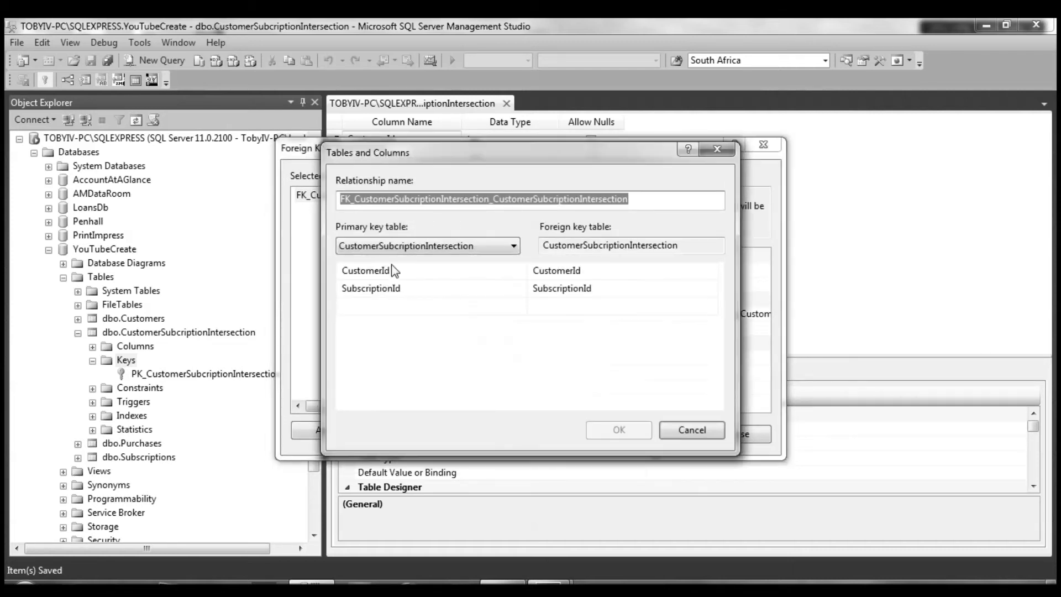
click(492, 241)
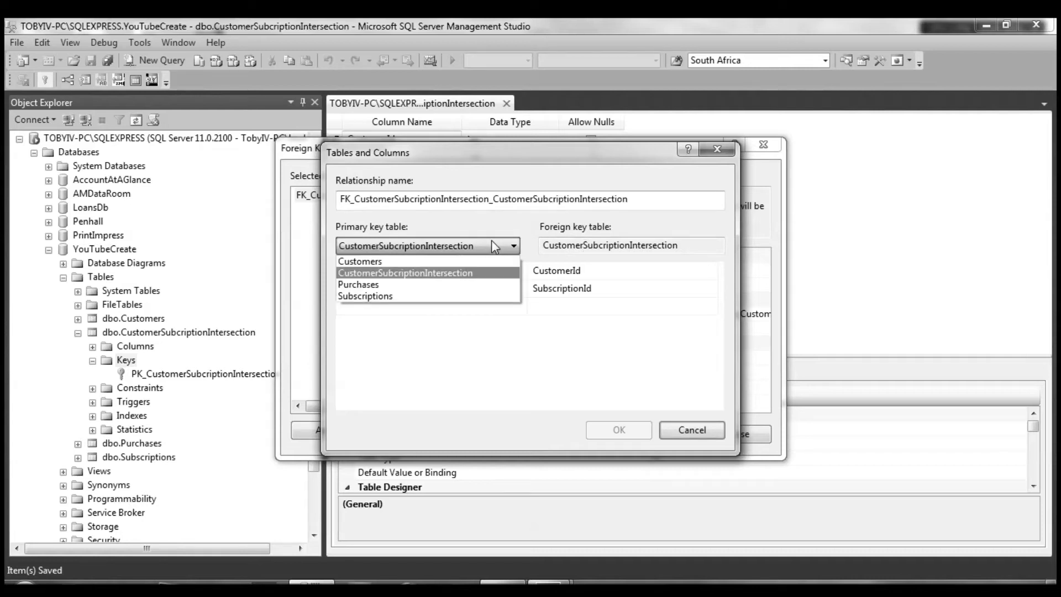
click(436, 261)
click(422, 269)
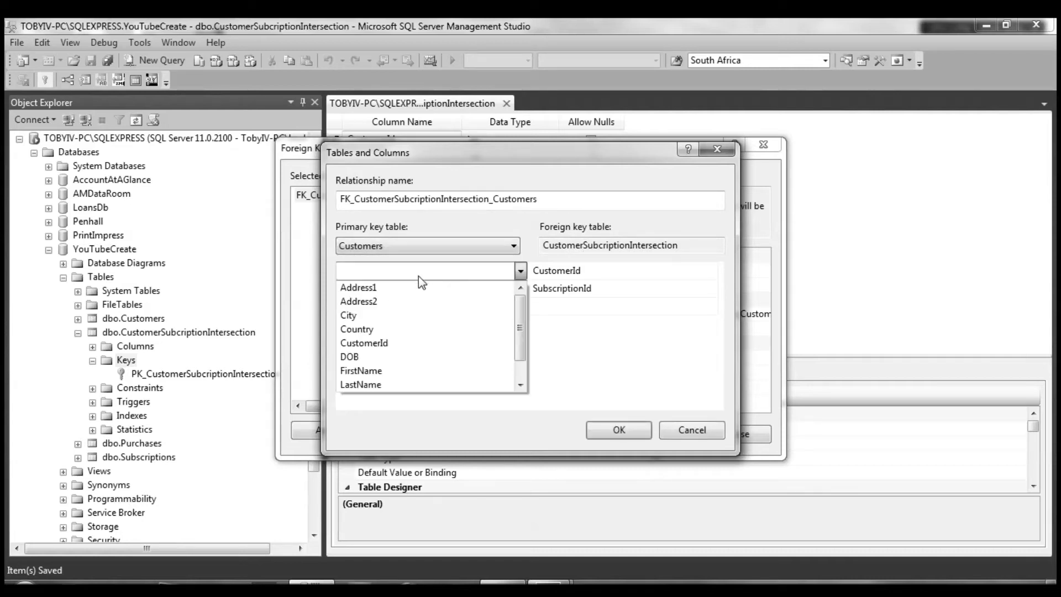
click(403, 343)
click(644, 272)
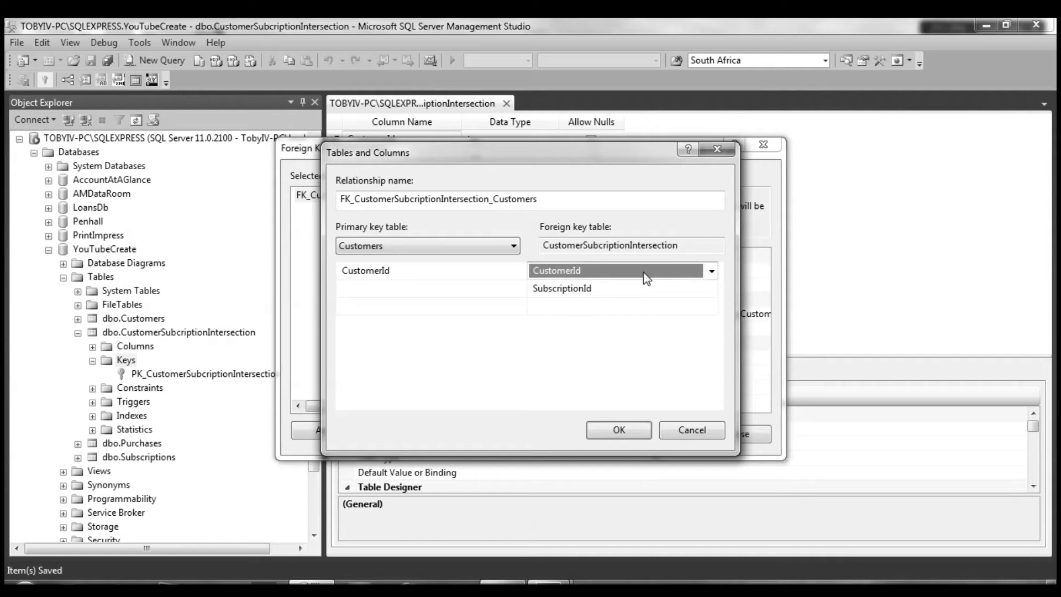
Set the foreign key column SubscriptionId to <None> in the Customers relationship, and accept the table and column mapping.
click(702, 290)
click(712, 288)
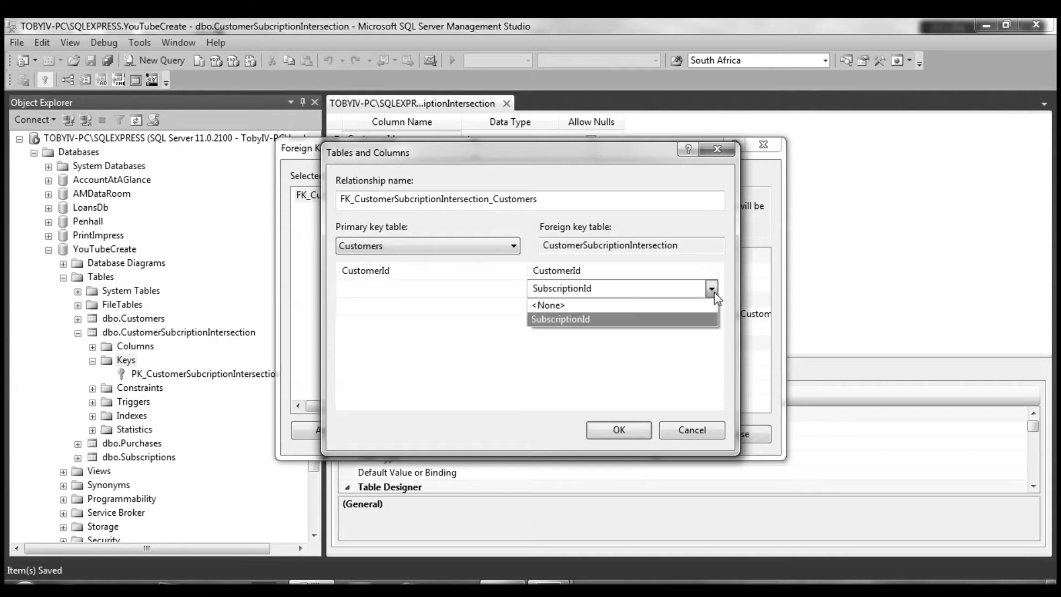
click(695, 305)
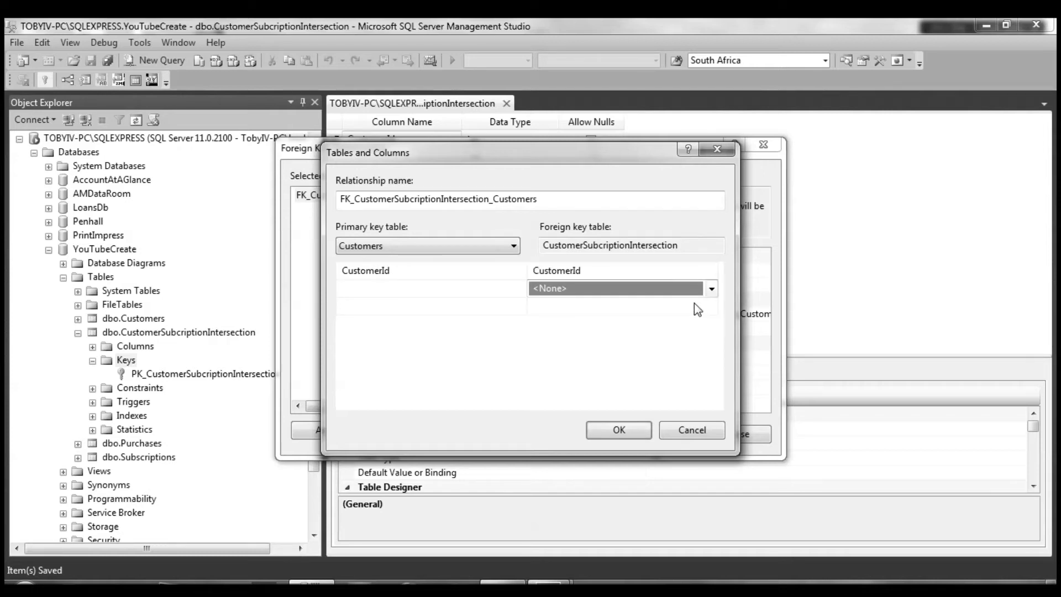
click(632, 268)
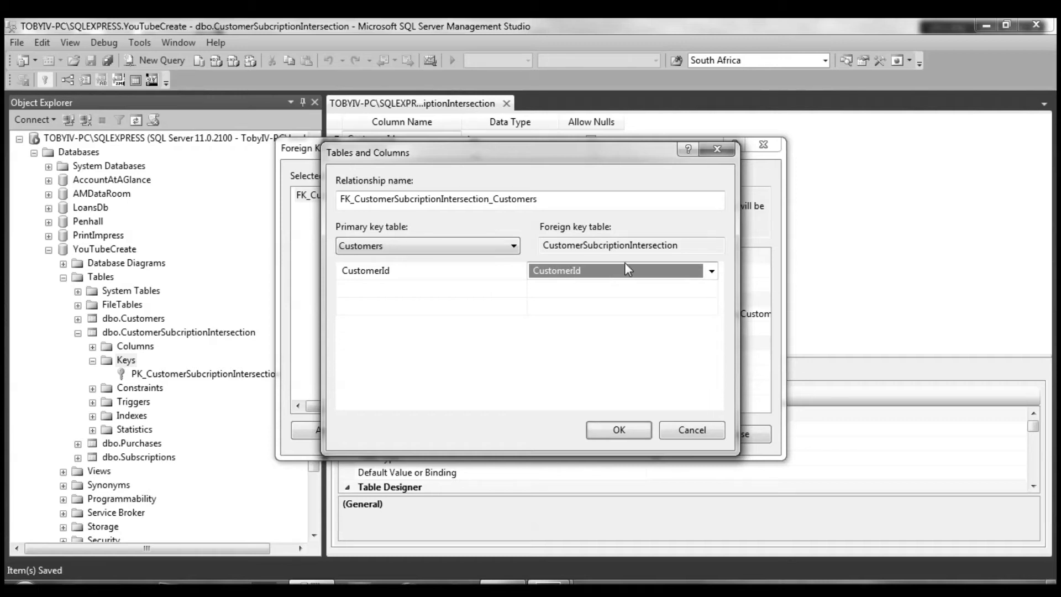
click(619, 431)
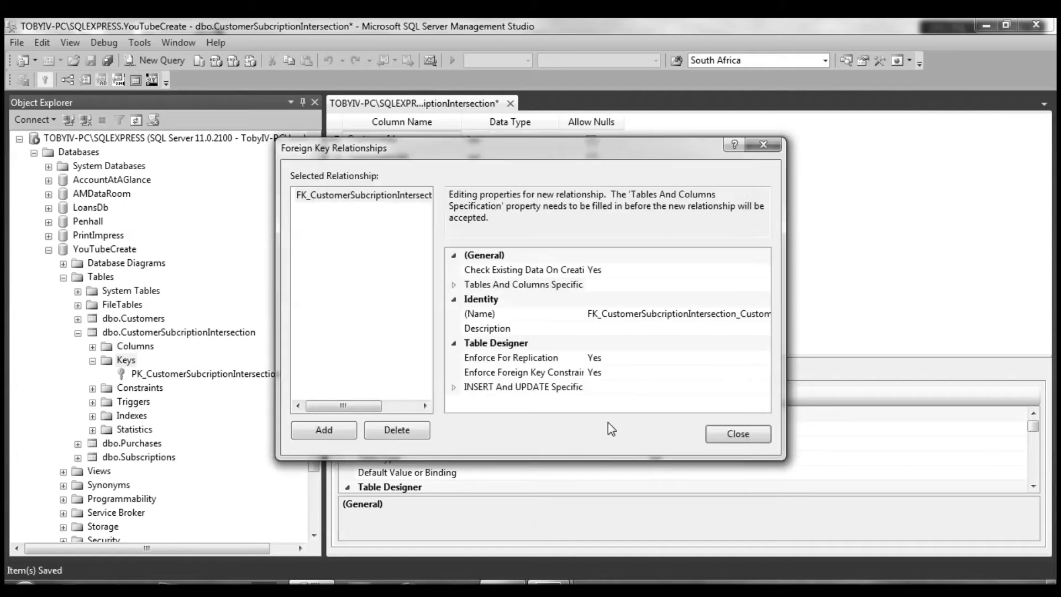
Add a second foreign key relationship to the intersection table with Subscriptions as its primary key table.
click(333, 429)
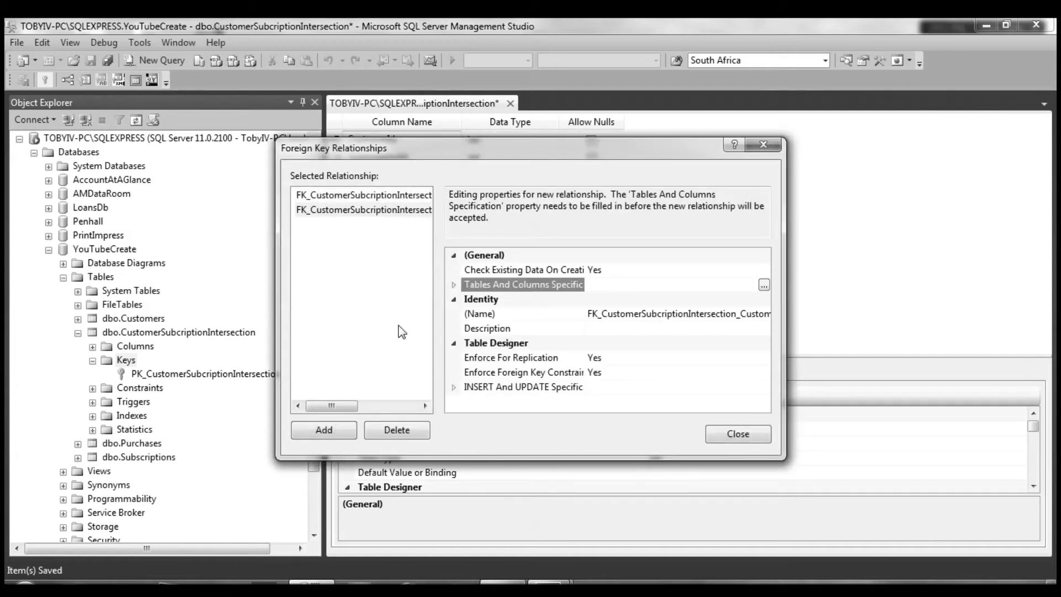
click(764, 284)
click(452, 247)
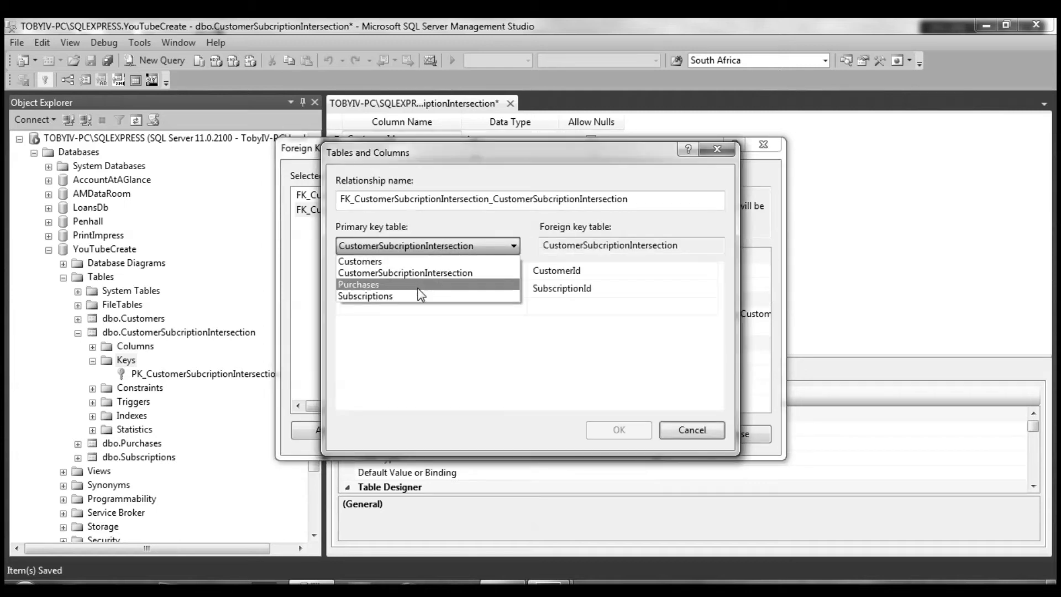
click(388, 297)
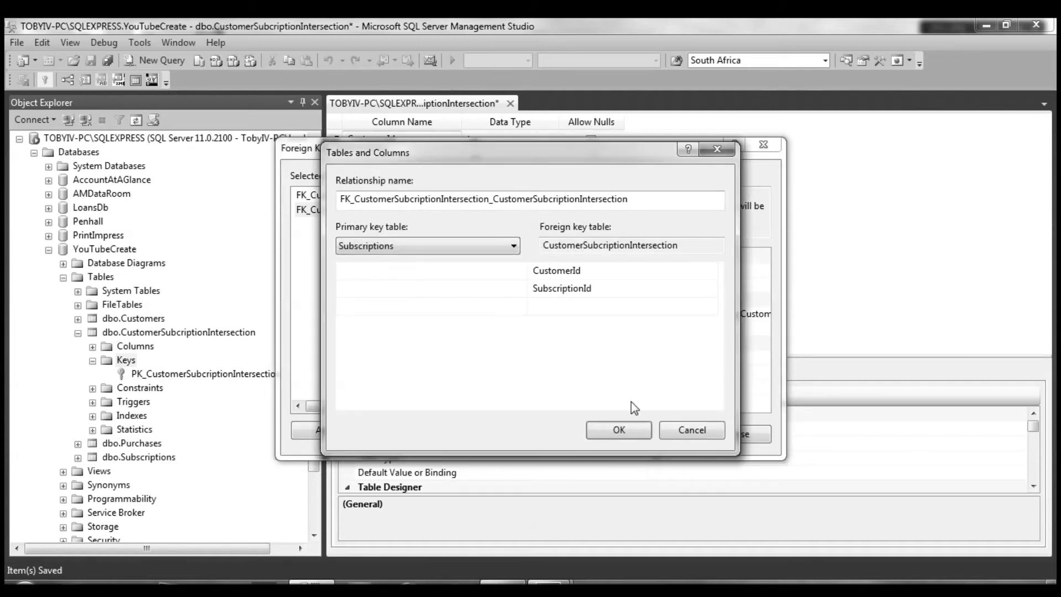
Set the foreign key column CustomerId to <None> in the Subscriptions relationship, keeping SubscriptionId as the foreign key column.
click(691, 276)
click(712, 272)
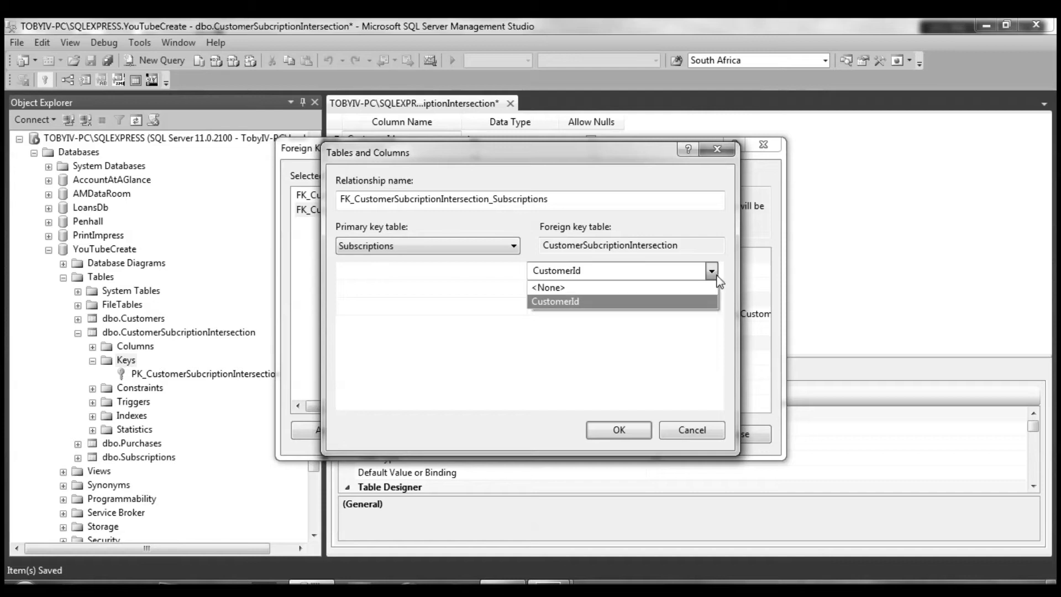
click(668, 290)
click(664, 293)
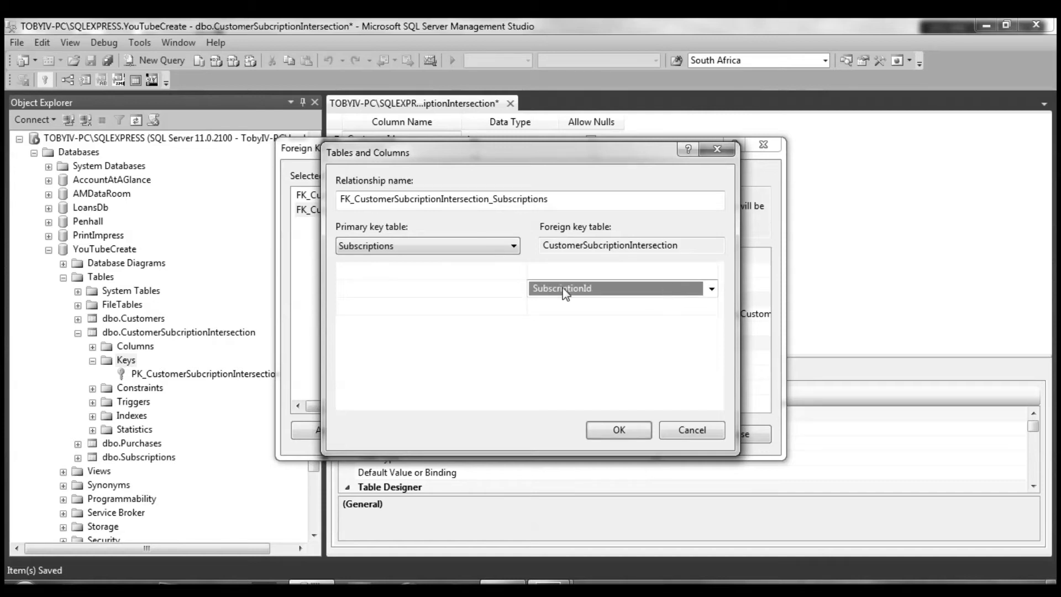
click(593, 290)
click(581, 332)
Choose SubscriptionId as the primary key column of the Subscriptions relationship, accept the mapping, and close the foreign key relationships.
click(474, 277)
click(499, 277)
click(369, 302)
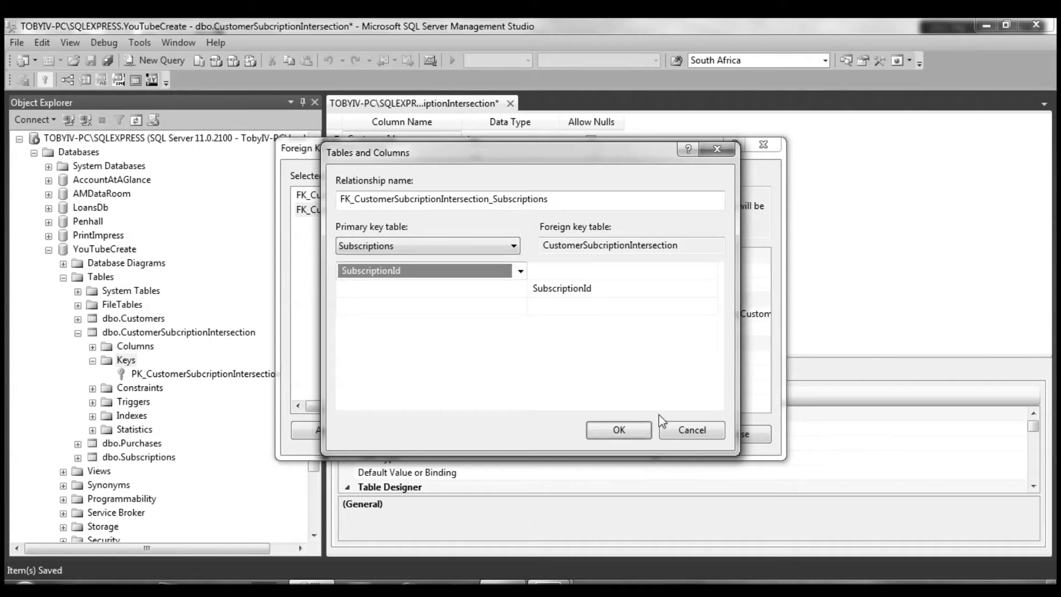
click(619, 430)
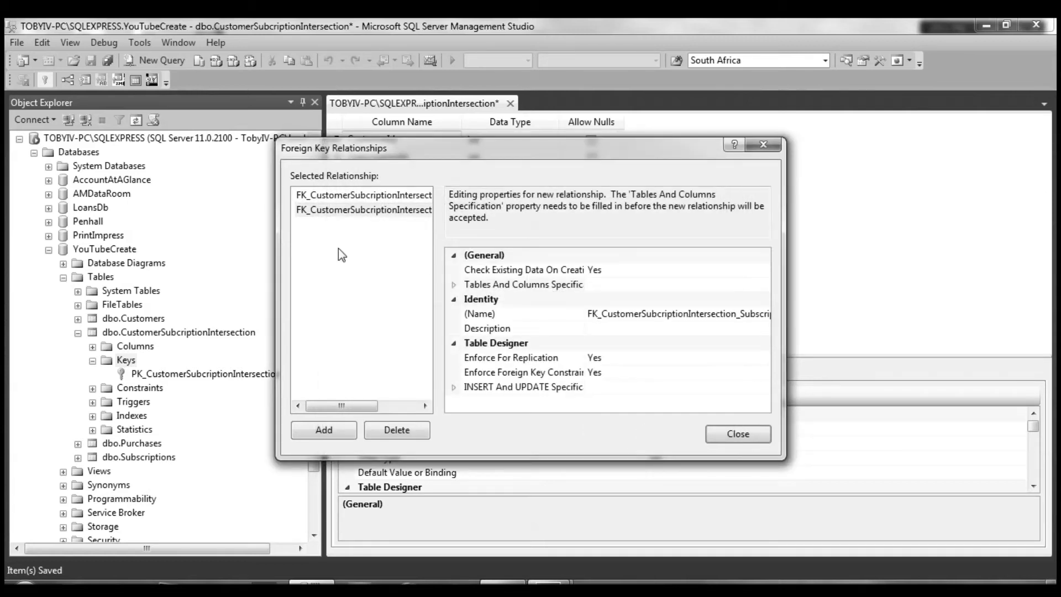
click(739, 437)
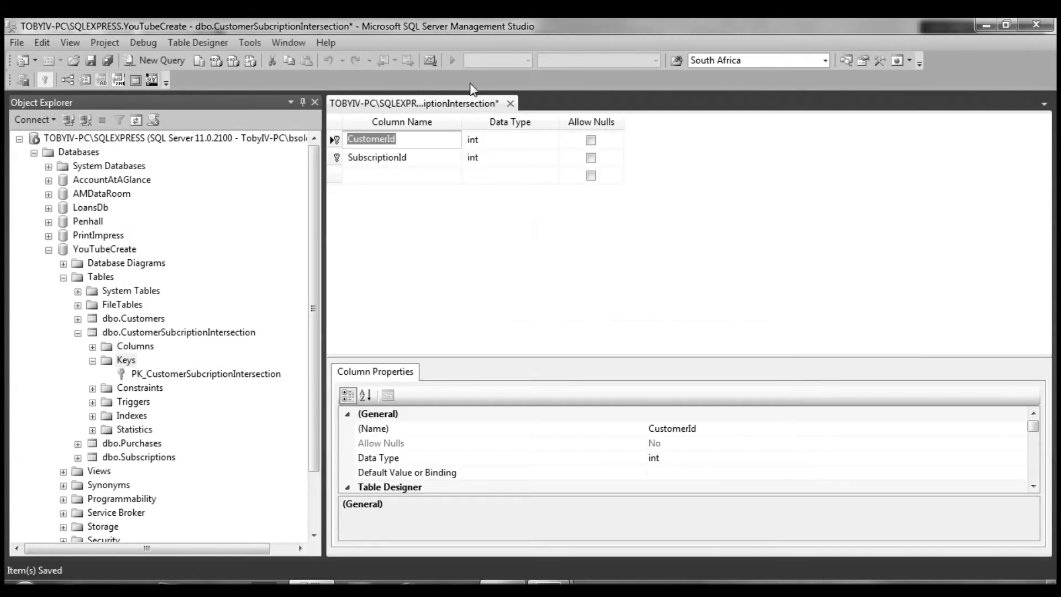
Save the intersection table design together with the affected Subscriptions and Customers tables, close the design, and collapse the table's node.
right_click(448, 103)
click(485, 115)
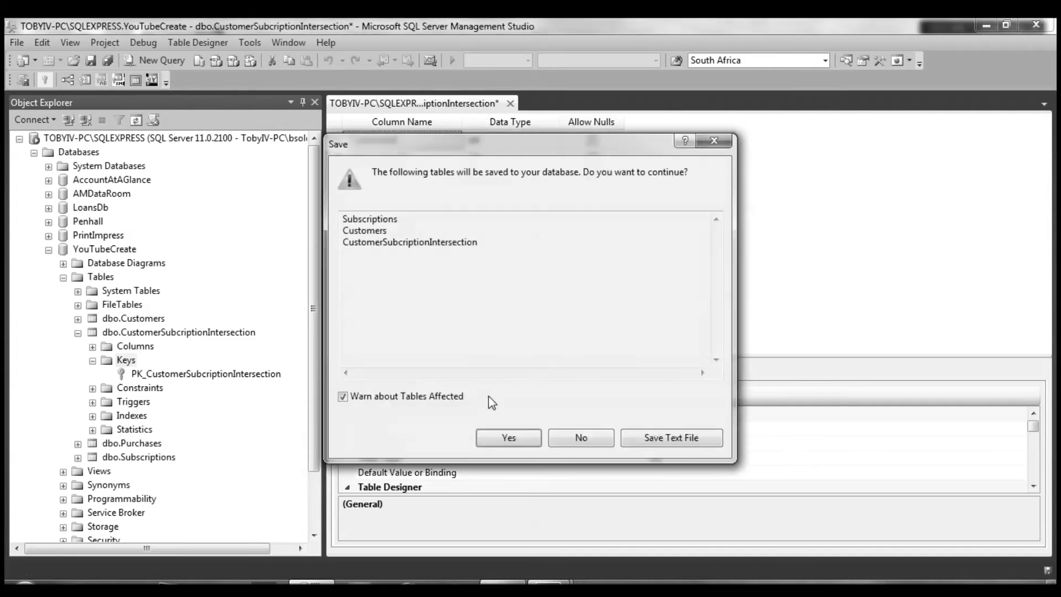
click(500, 436)
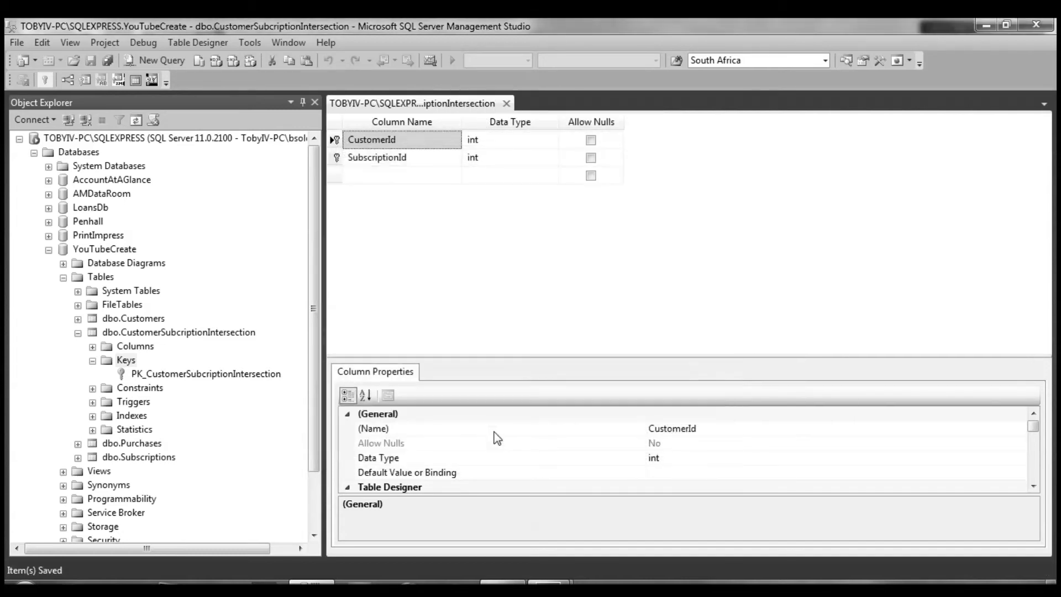
click(506, 103)
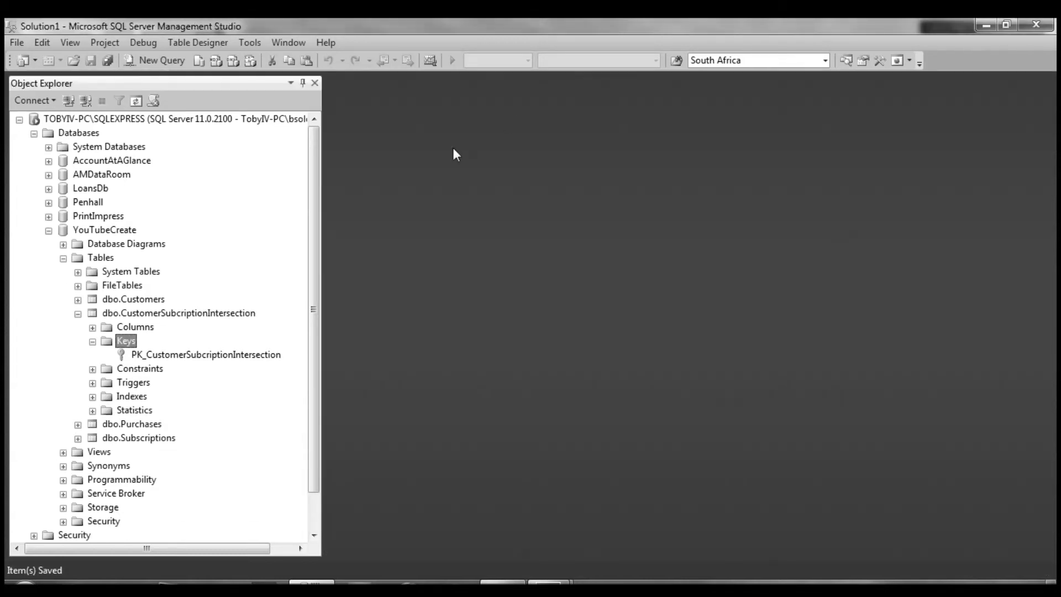
click(77, 313)
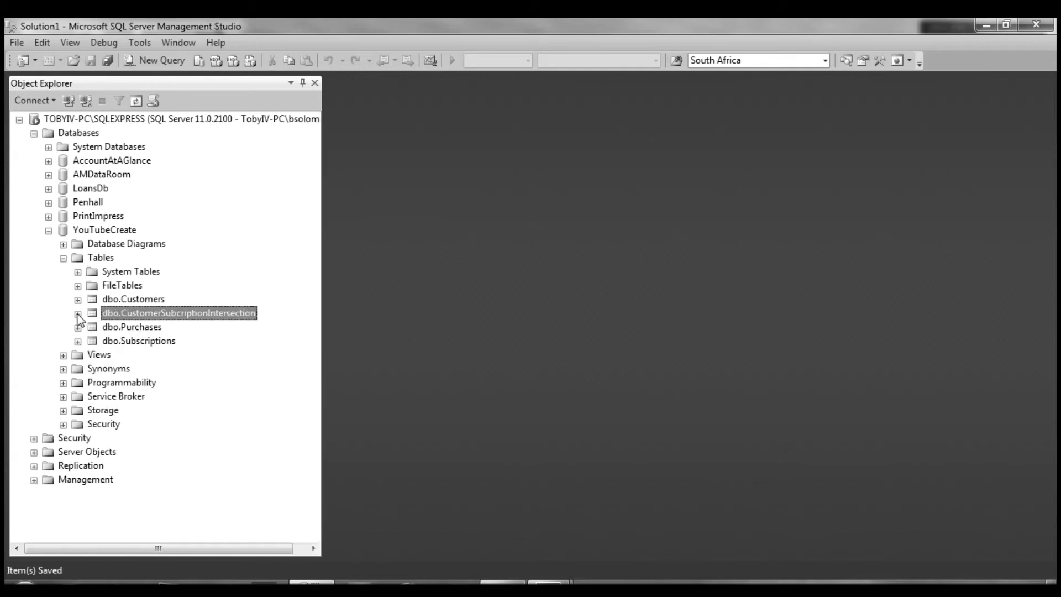
View the top 1000 rows of the CustomerSubcriptionIntersection table, and close the query.
right_click(156, 316)
click(216, 331)
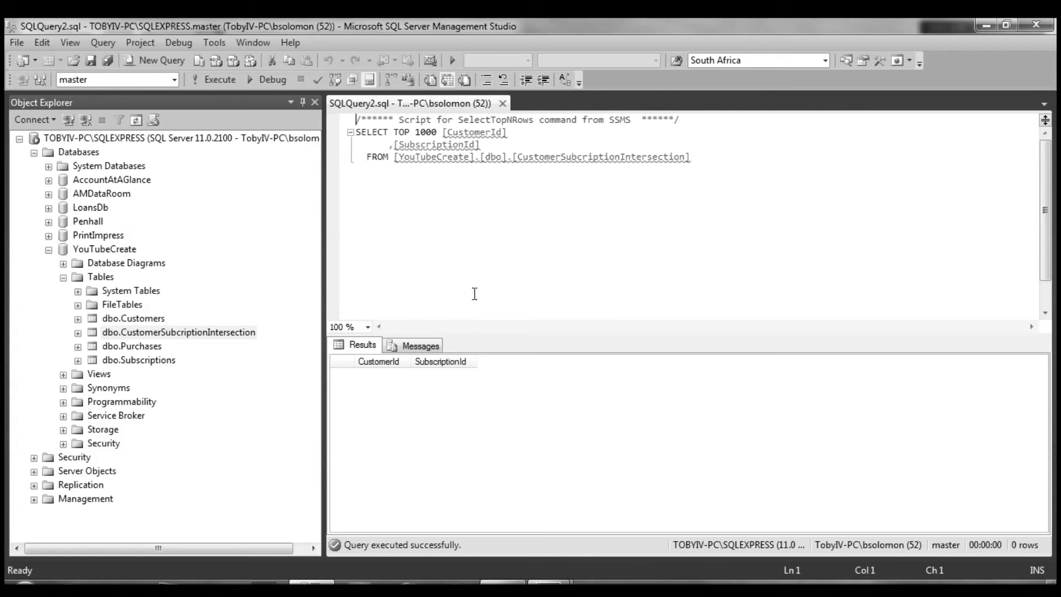
click(502, 108)
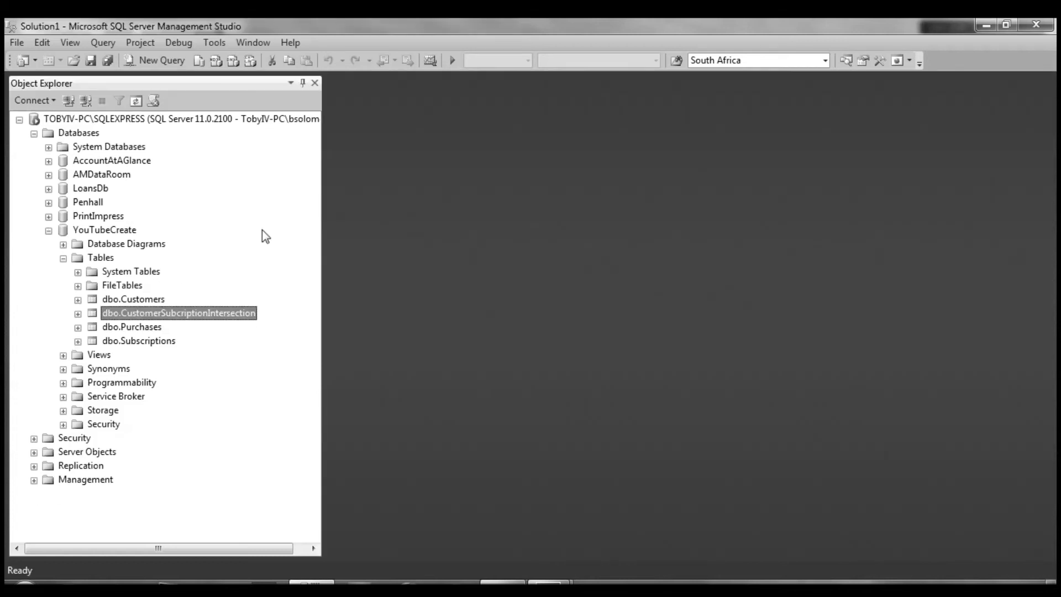
Query the top 1000 rows of the Customers table and of the Subscriptions table.
right_click(154, 308)
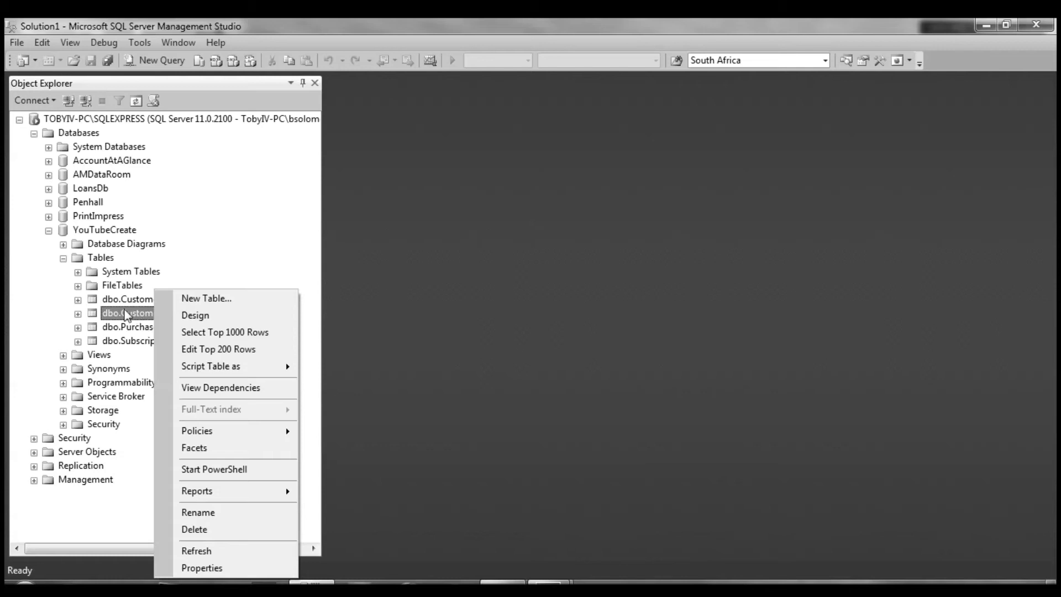
right_click(128, 301)
right_click(129, 302)
right_click(130, 301)
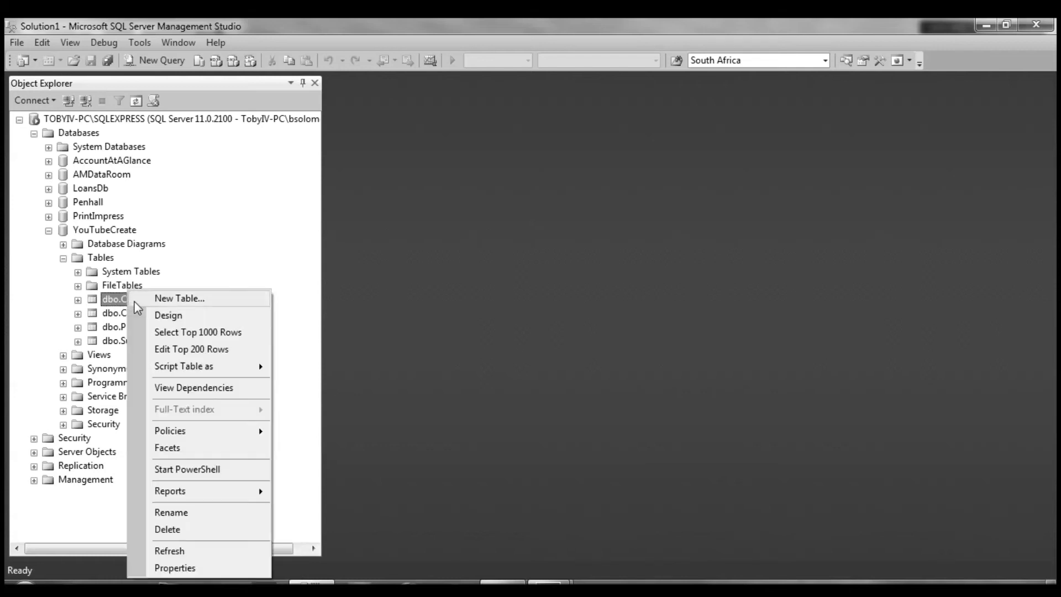
click(194, 332)
click(398, 380)
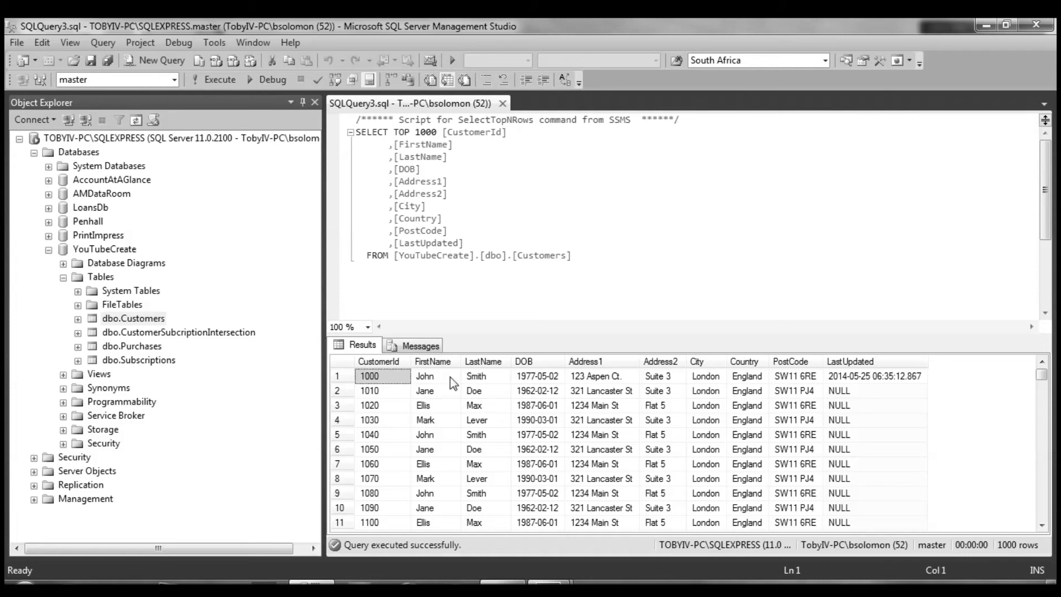
right_click(147, 361)
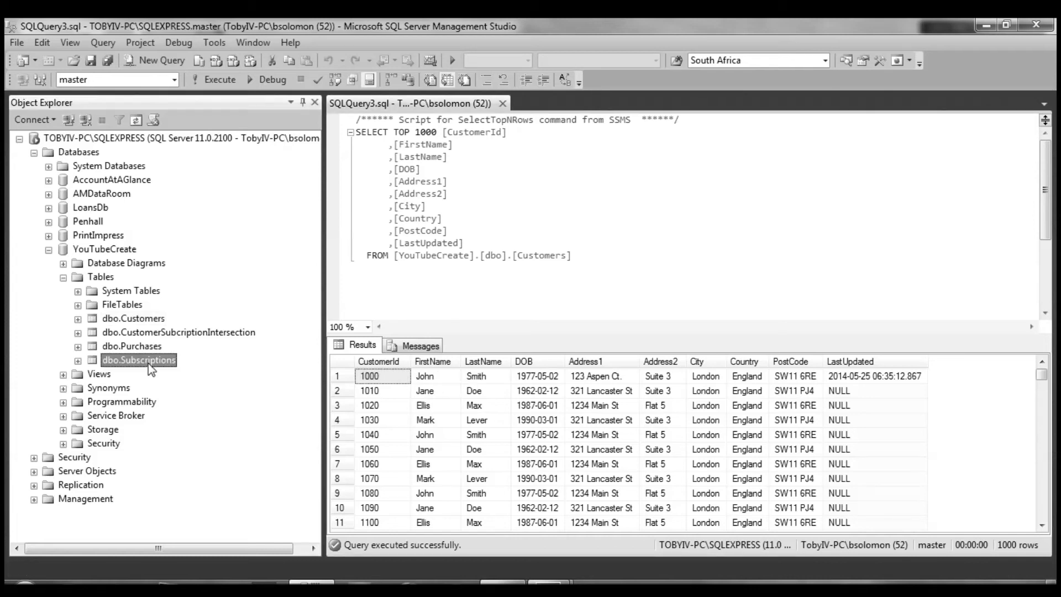
click(213, 336)
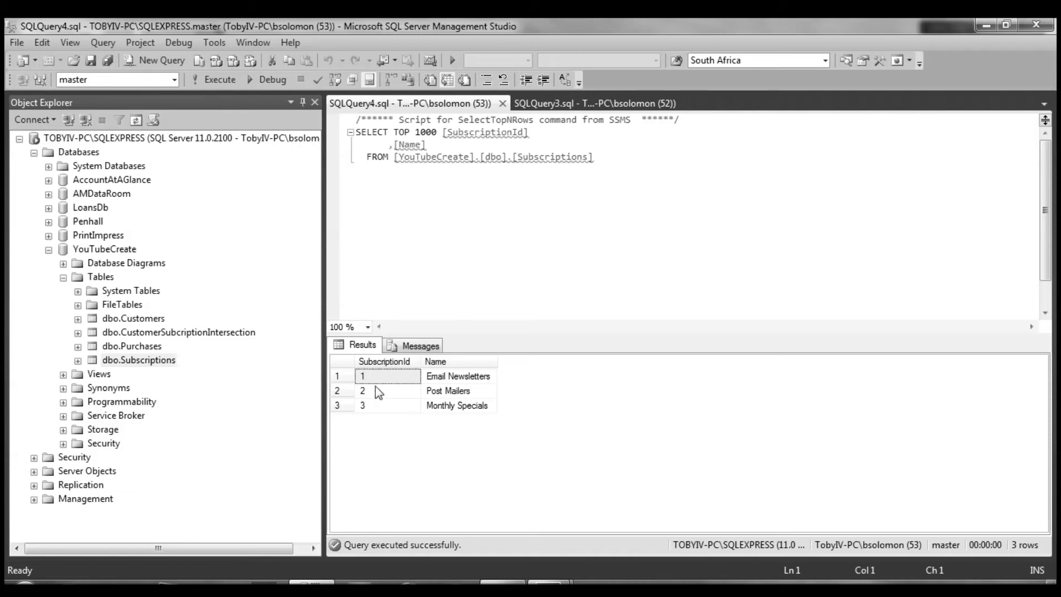
Open the top 200 rows of CustomerSubcriptionIntersection for editing, and review the available customers and subscriptions in their query results.
right_click(151, 332)
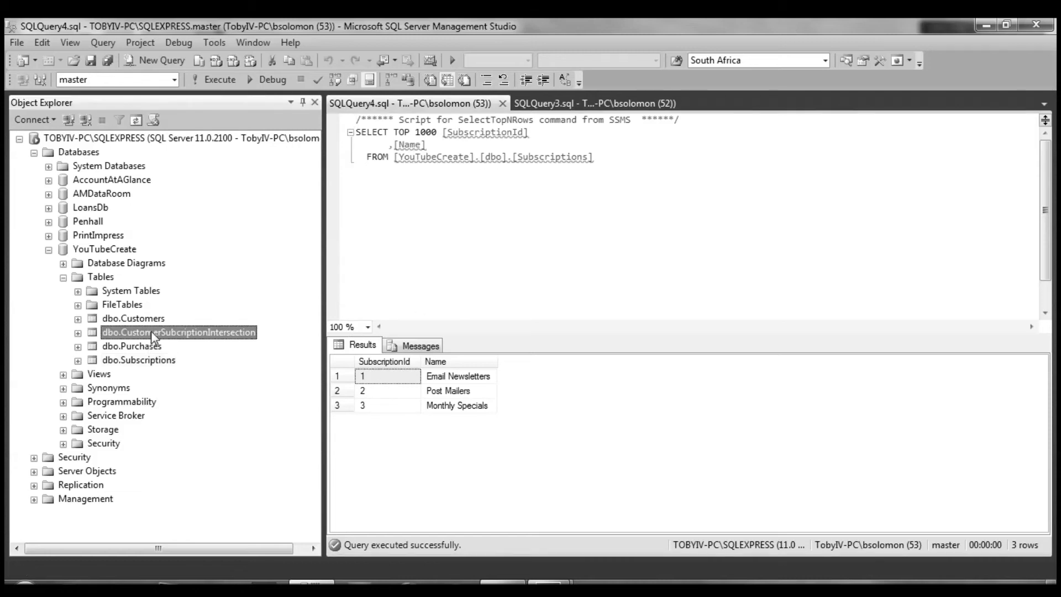
click(216, 349)
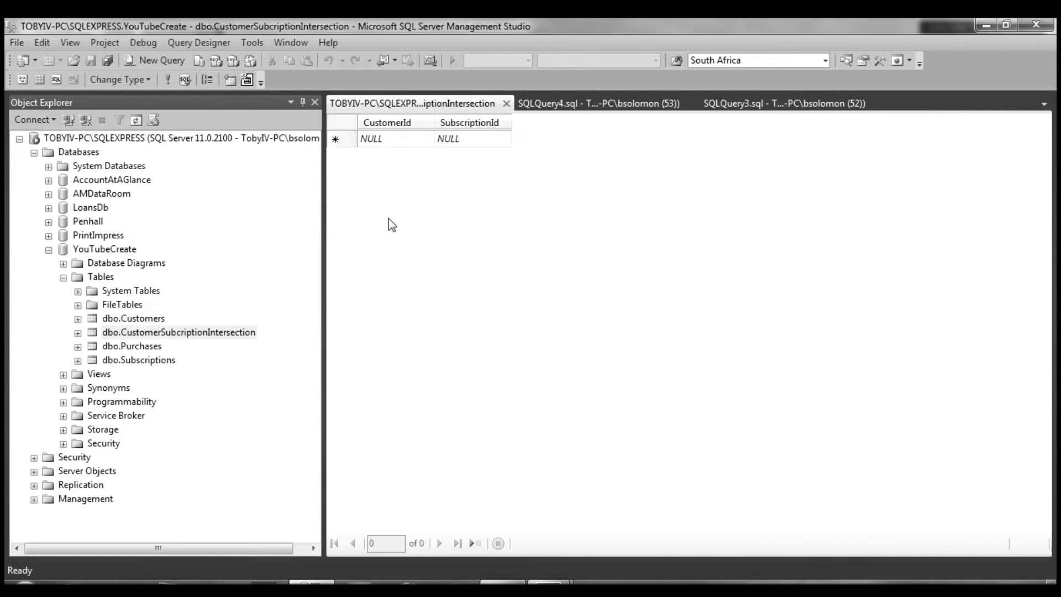
click(718, 104)
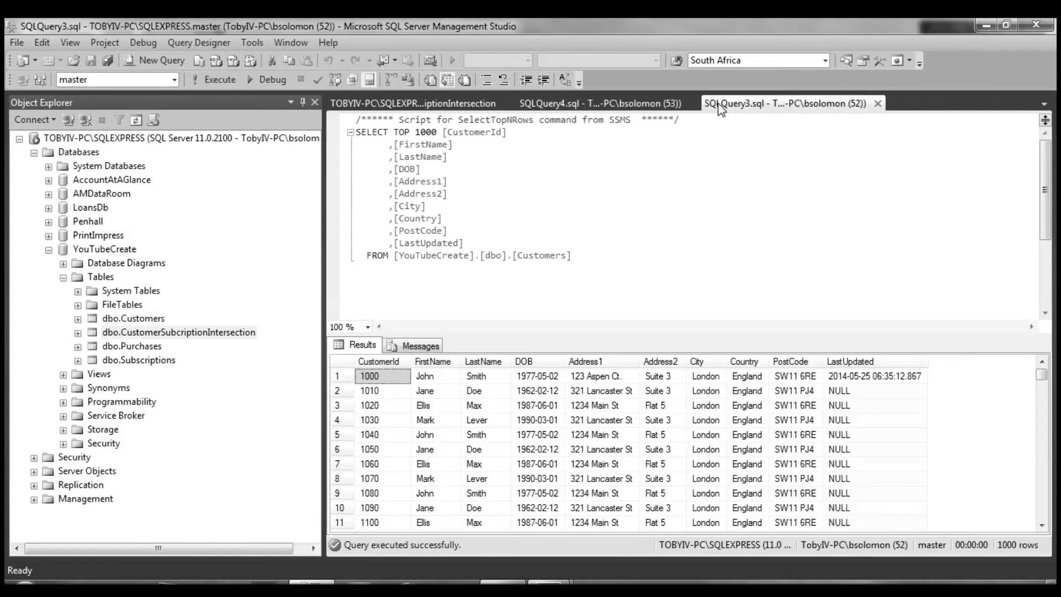
click(547, 103)
click(486, 104)
click(552, 106)
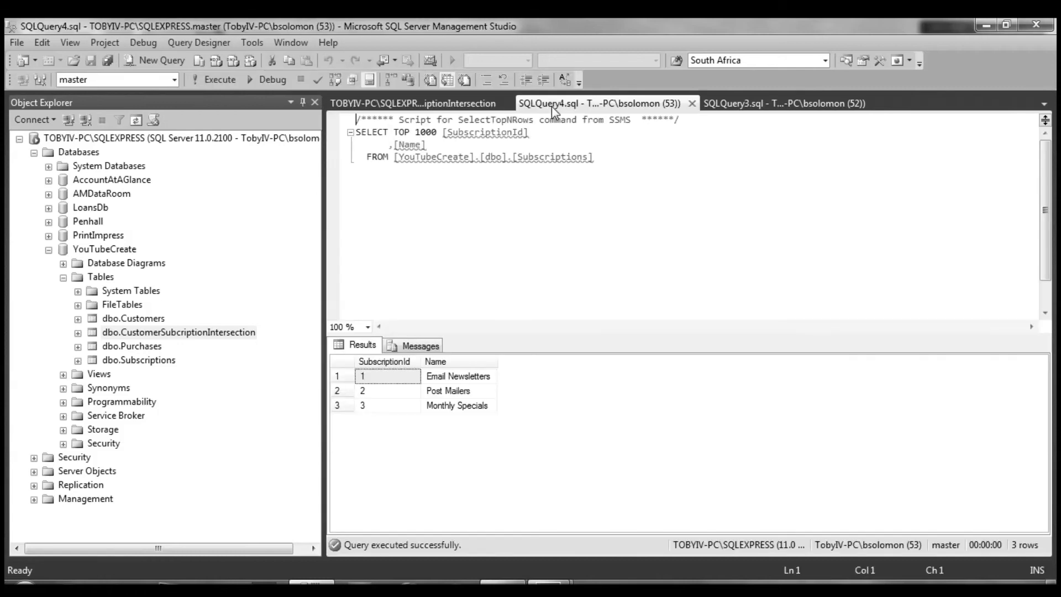
click(446, 379)
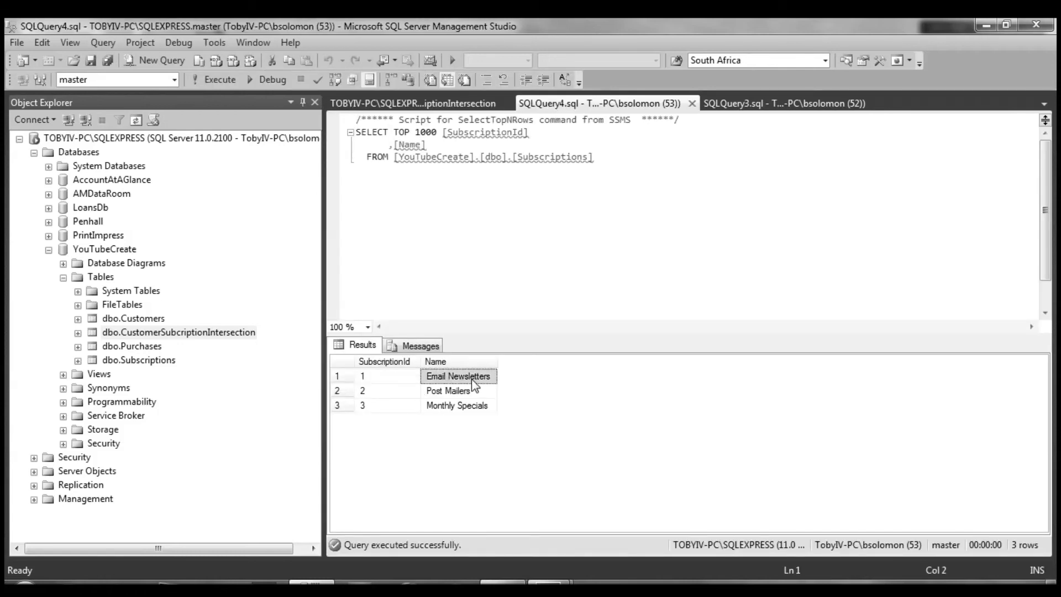
click(472, 410)
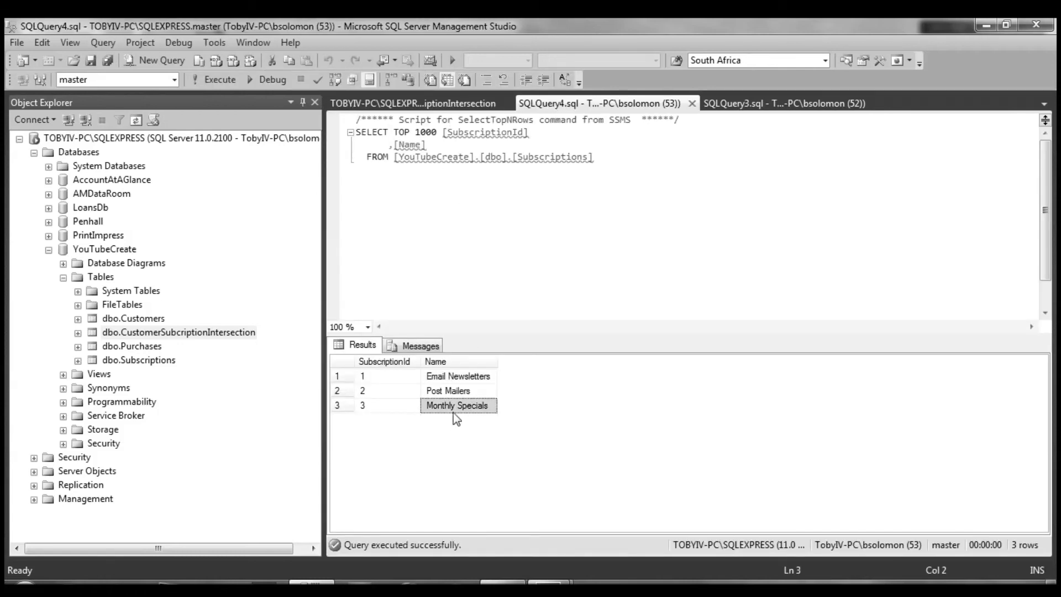
click(457, 393)
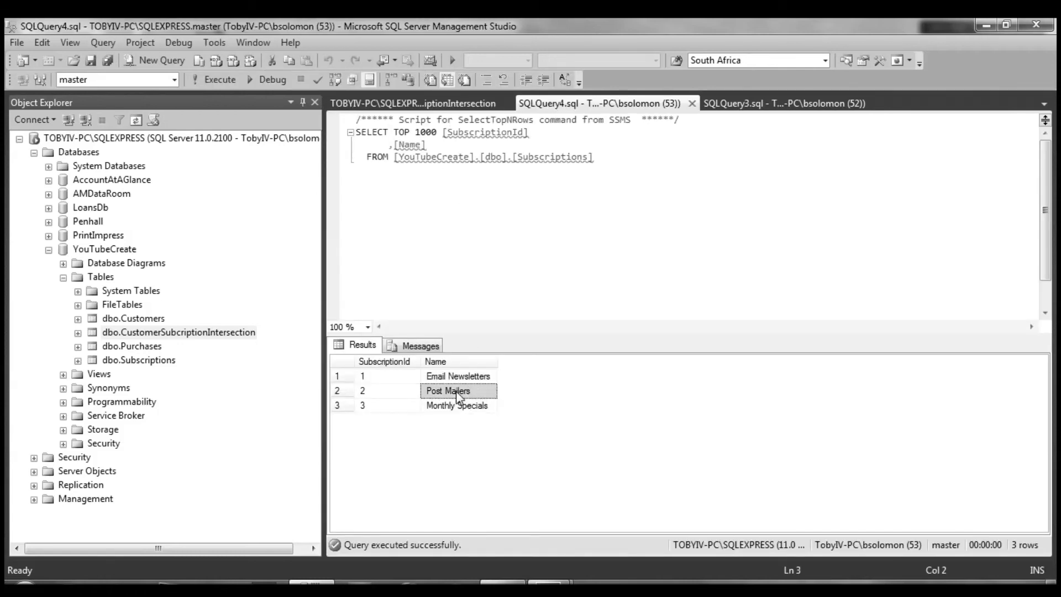
Add two rows to the intersection table linking the first listed customer's CustomerId to SubscriptionId 1 and SubscriptionId 3.
click(454, 107)
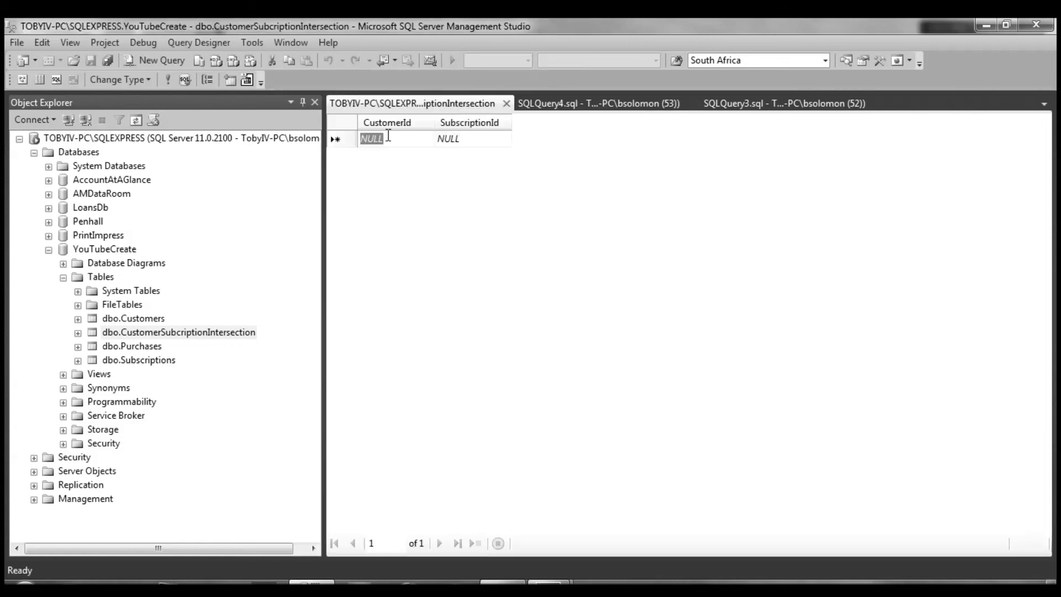
text(1000)
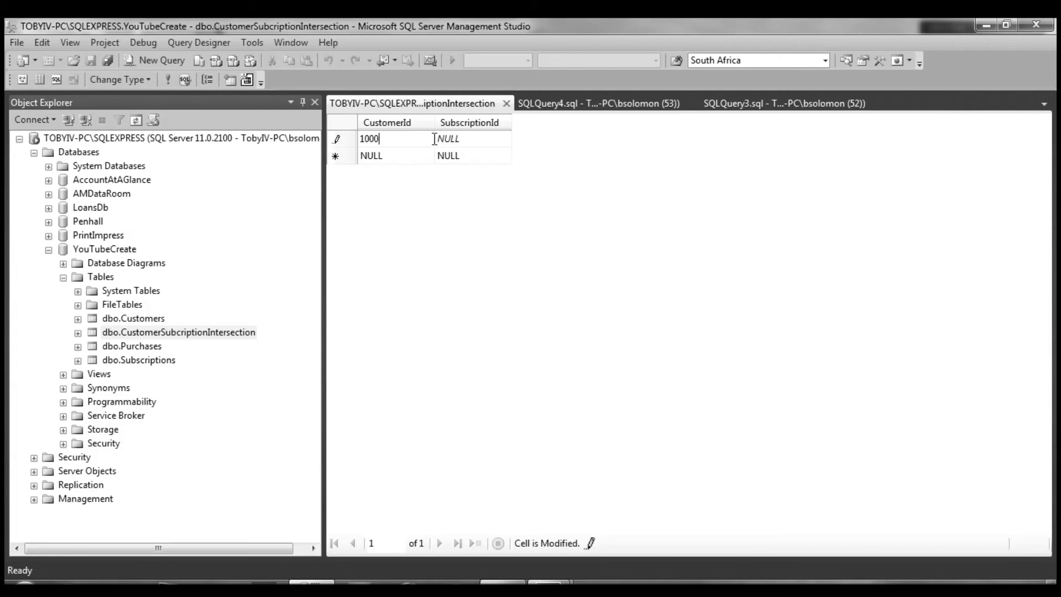
click(465, 142)
text(1)
key(Tab)
text(1000)
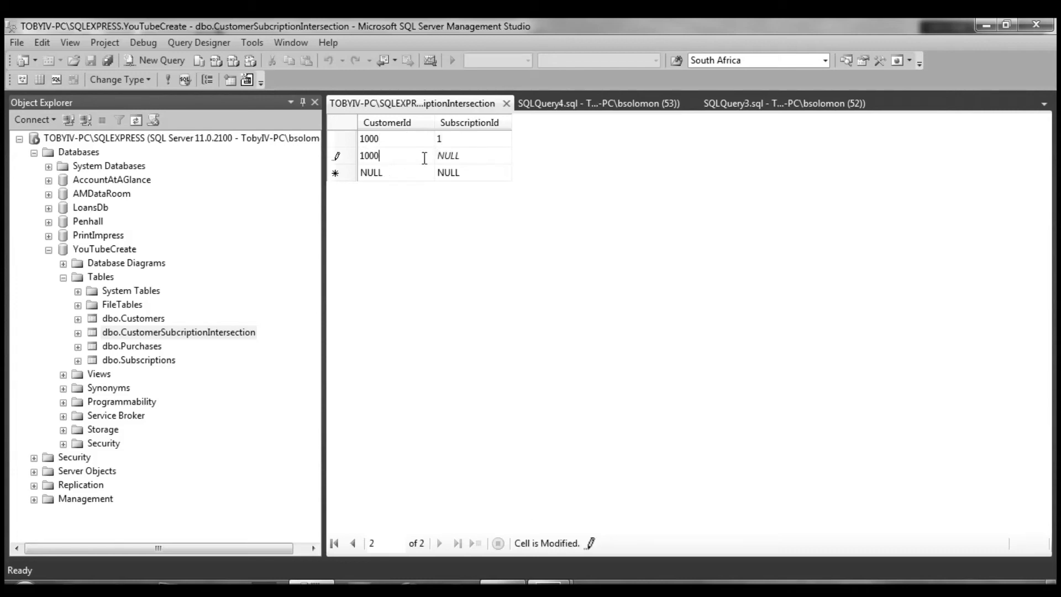
click(470, 160)
text(3)
click(472, 144)
click(473, 158)
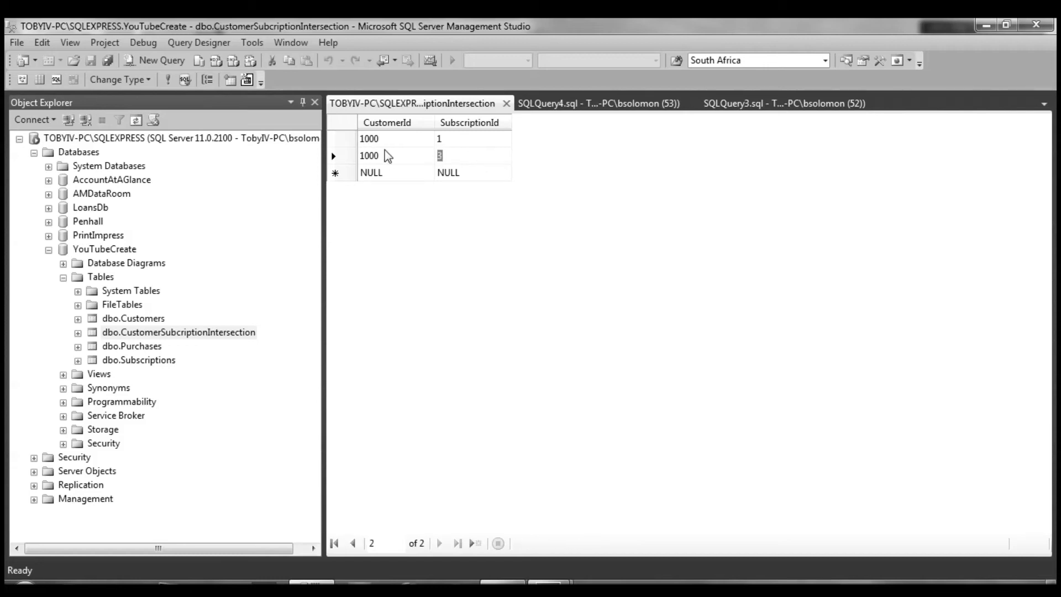
Try to add an intersection row pairing a CustomerId missing from Customers with SubscriptionId 1, and discard the row.
click(446, 172)
click(416, 171)
text(999)
click(469, 172)
text(1)
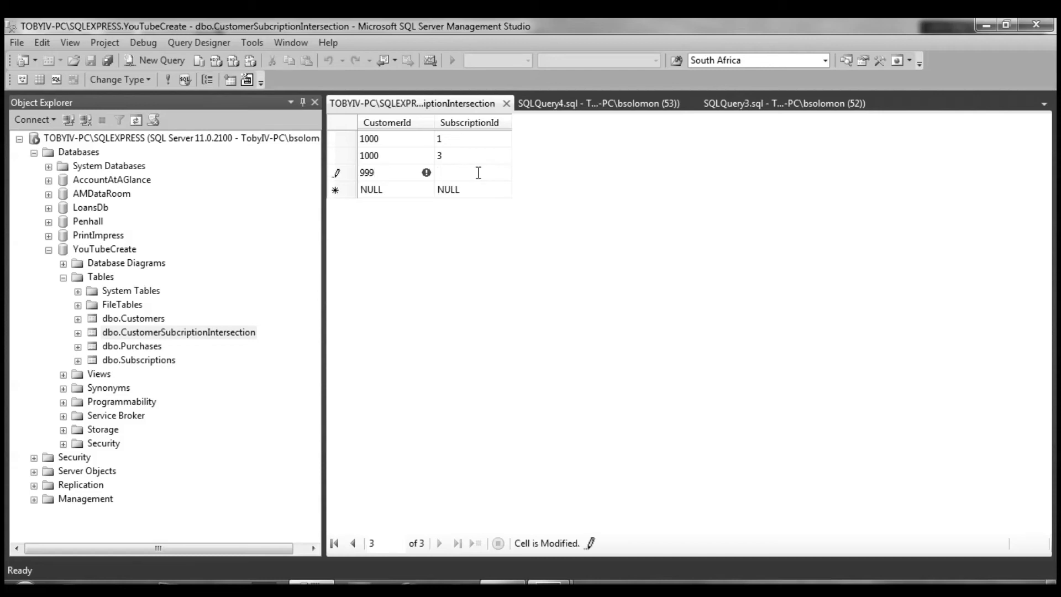
key(Return)
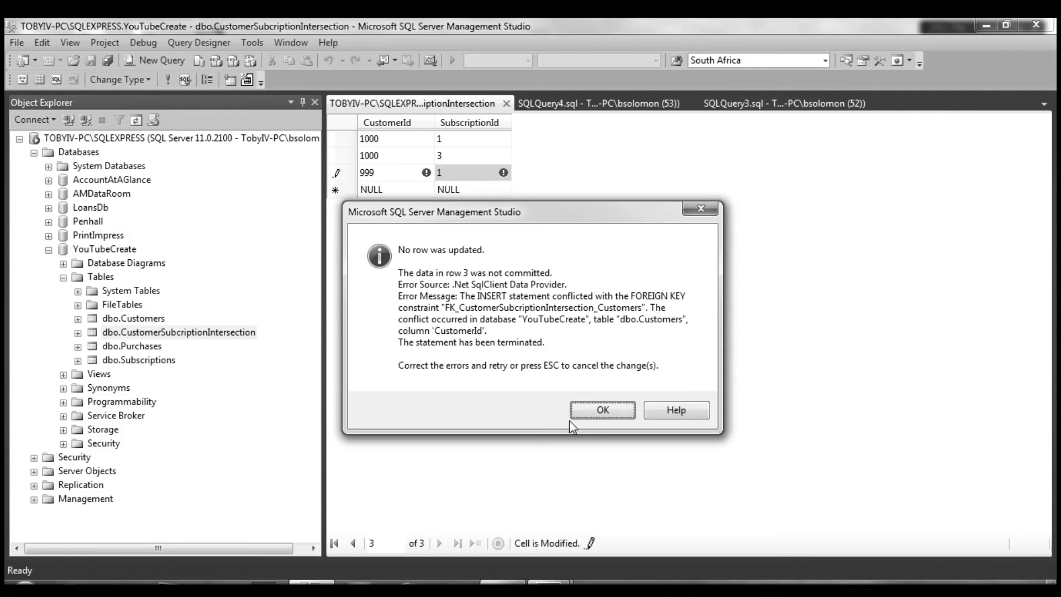
click(602, 411)
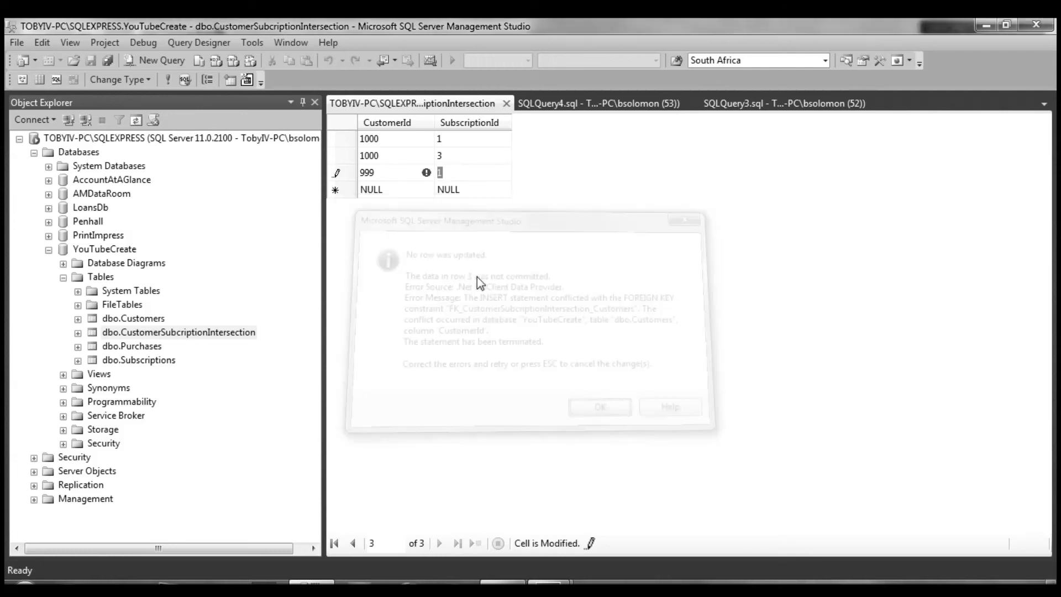
click(349, 176)
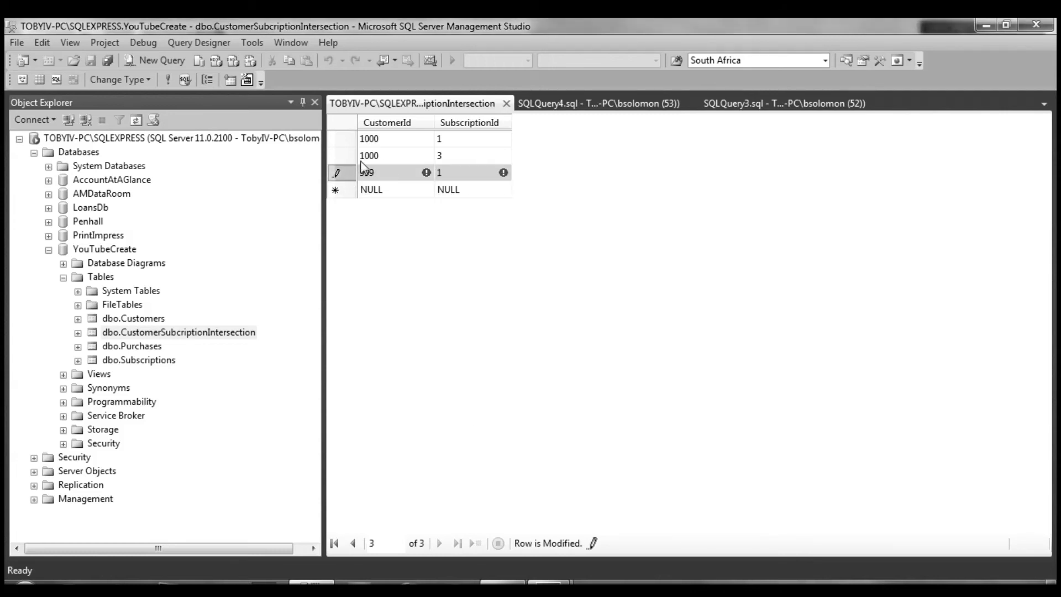
key(Escape)
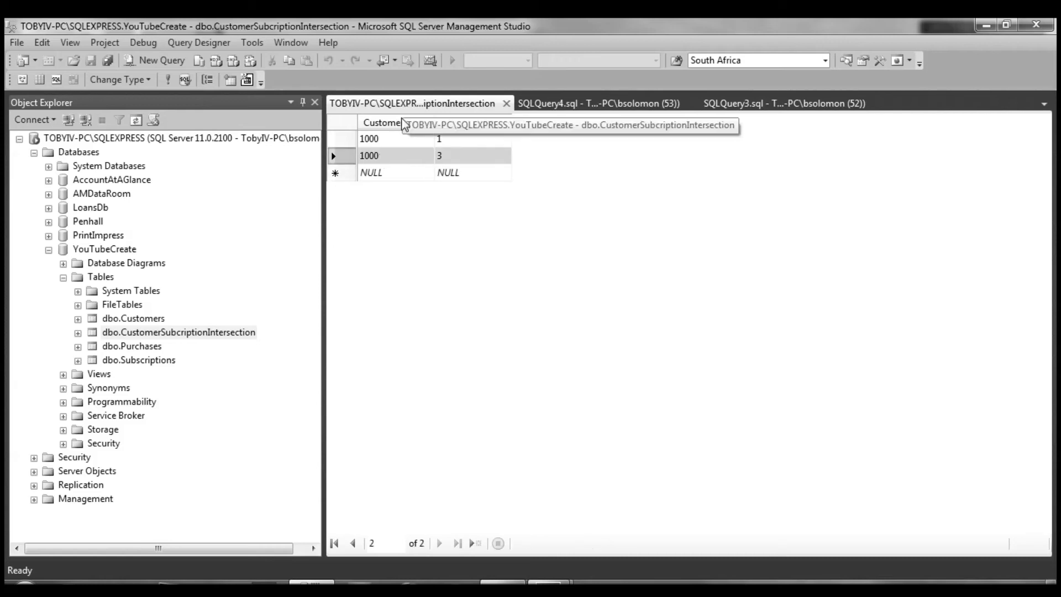
Try to add an intersection row pairing the first customer's CustomerId with SubscriptionId 4, and discard the row.
click(398, 172)
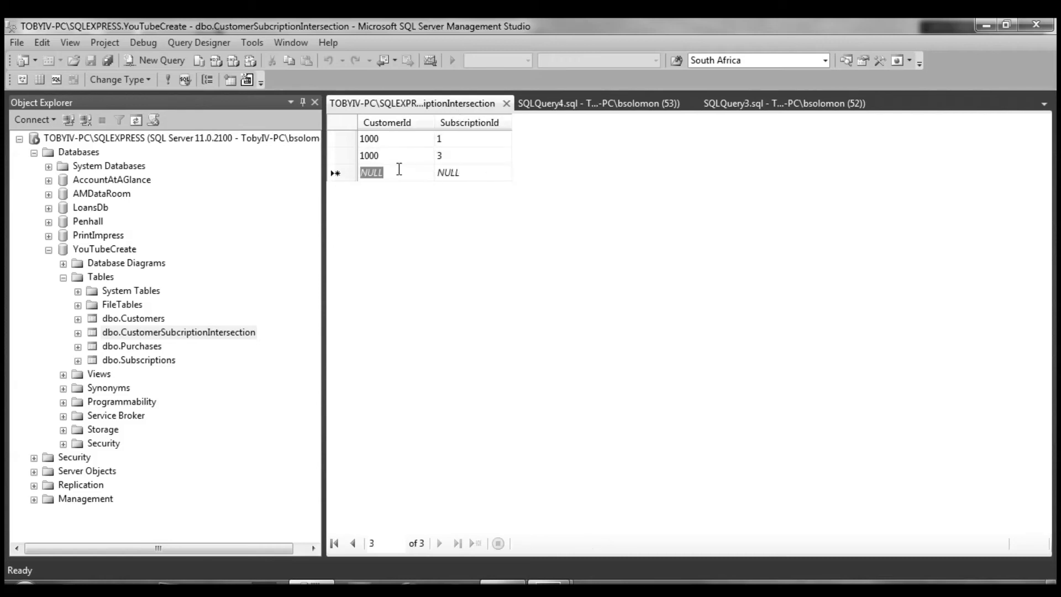
text(1000)
click(474, 172)
text(4)
click(483, 187)
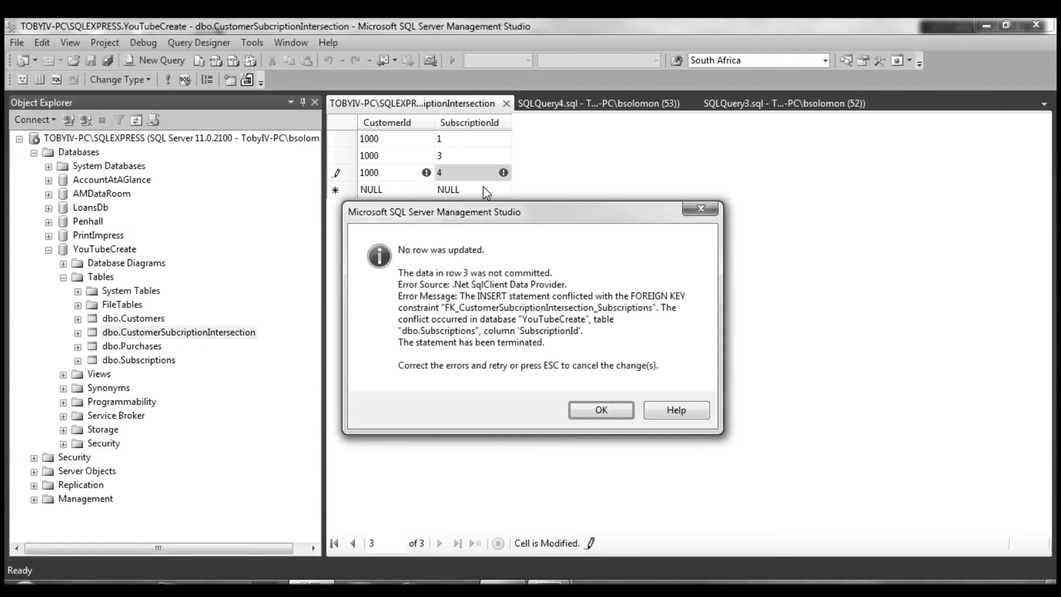
click(583, 407)
key(Escape)
key(Escape)
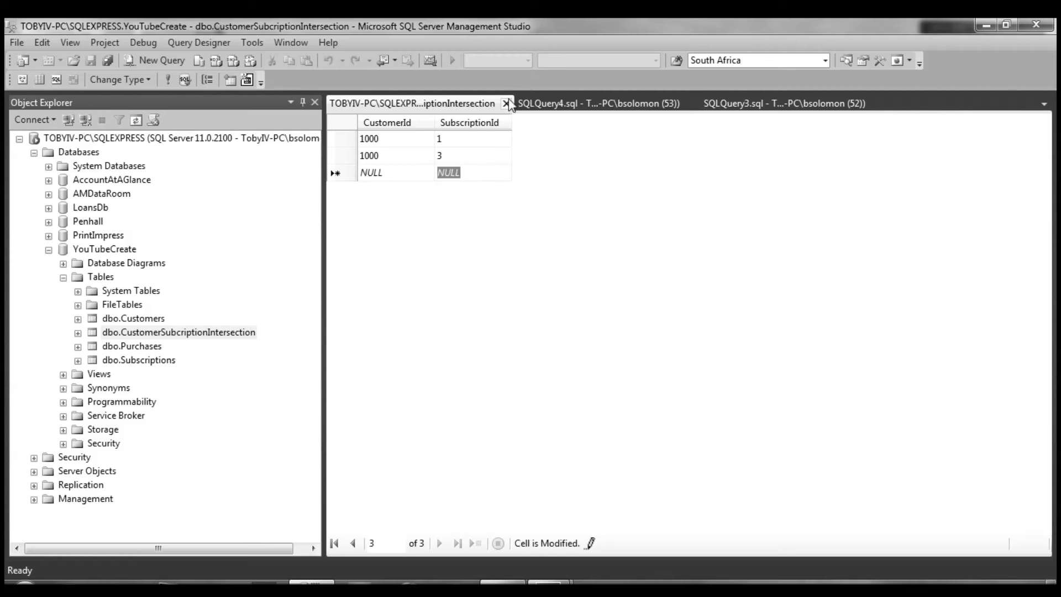
Close the intersection table's row editor and the Subscriptions and Customers queries.
click(506, 104)
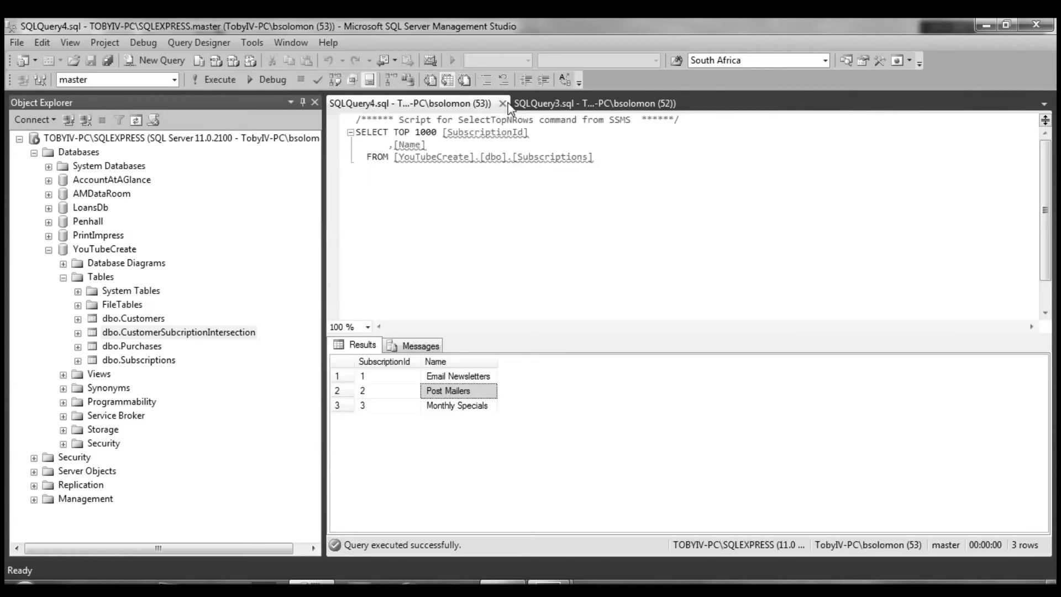
click(501, 105)
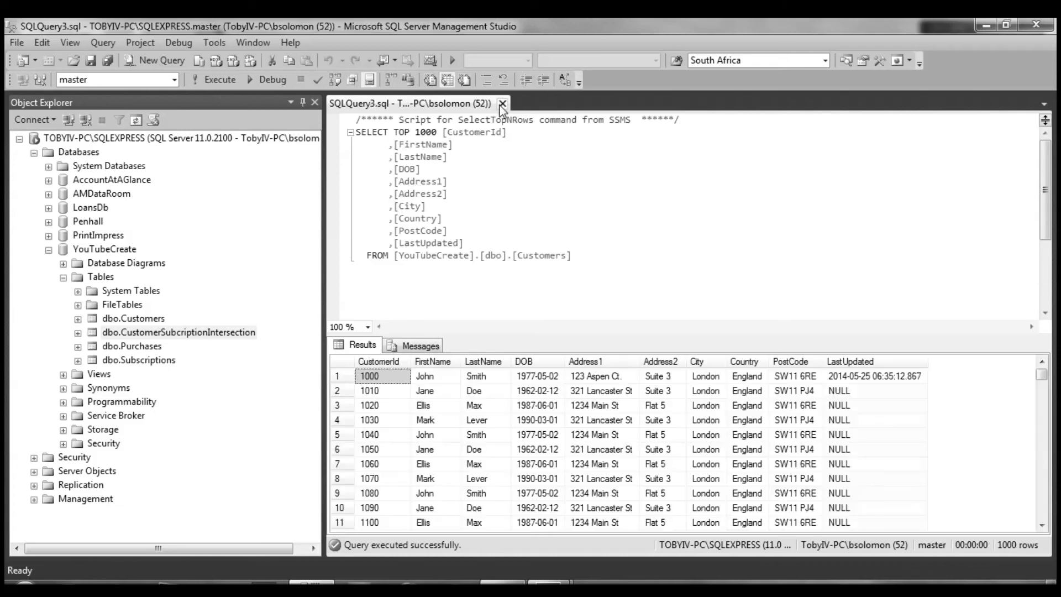
click(502, 105)
click(165, 60)
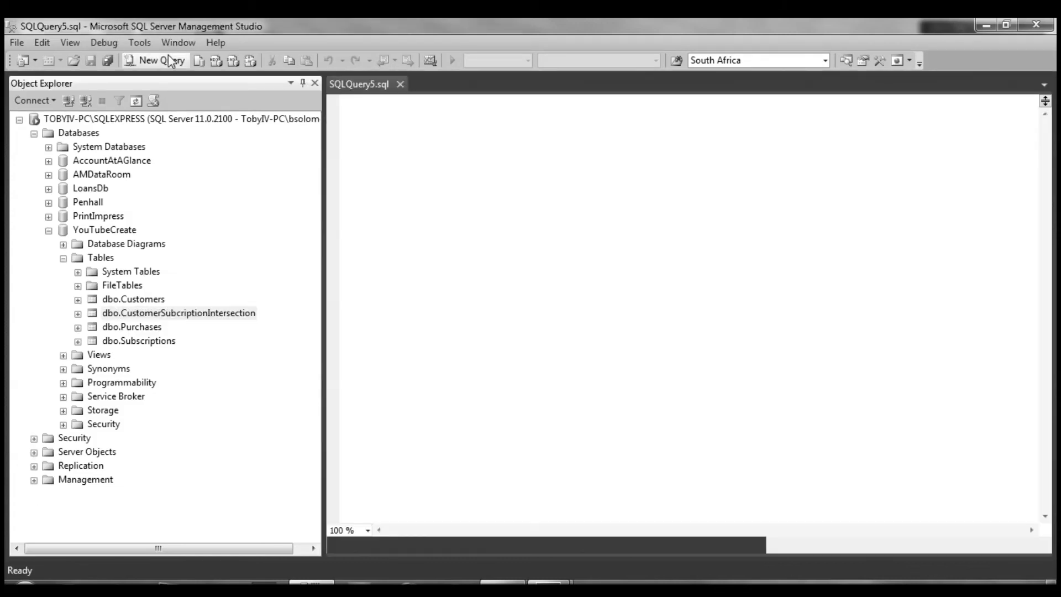
right_click(503, 206)
click(551, 395)
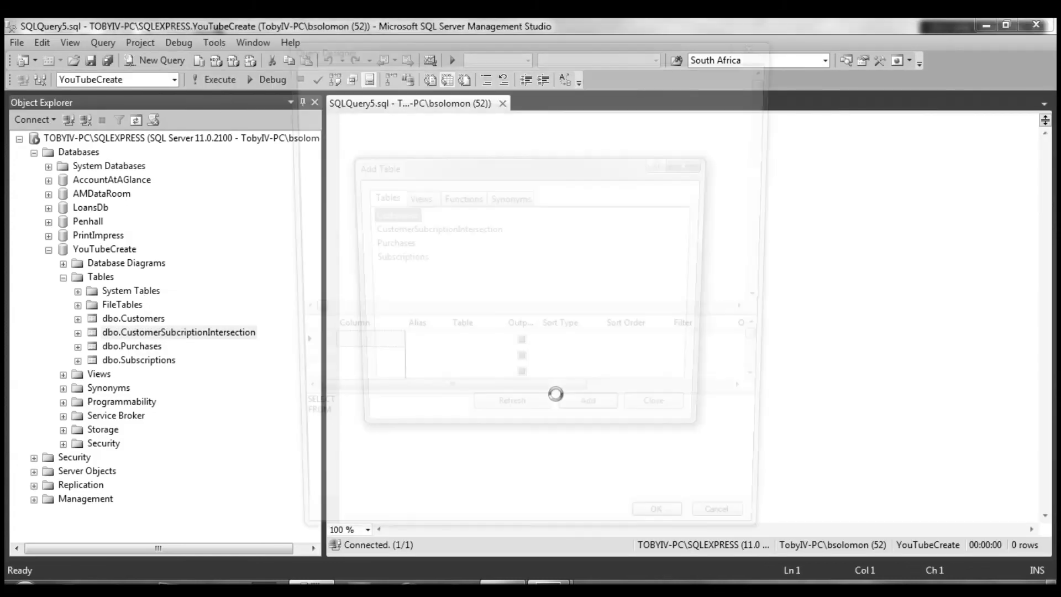
click(692, 162)
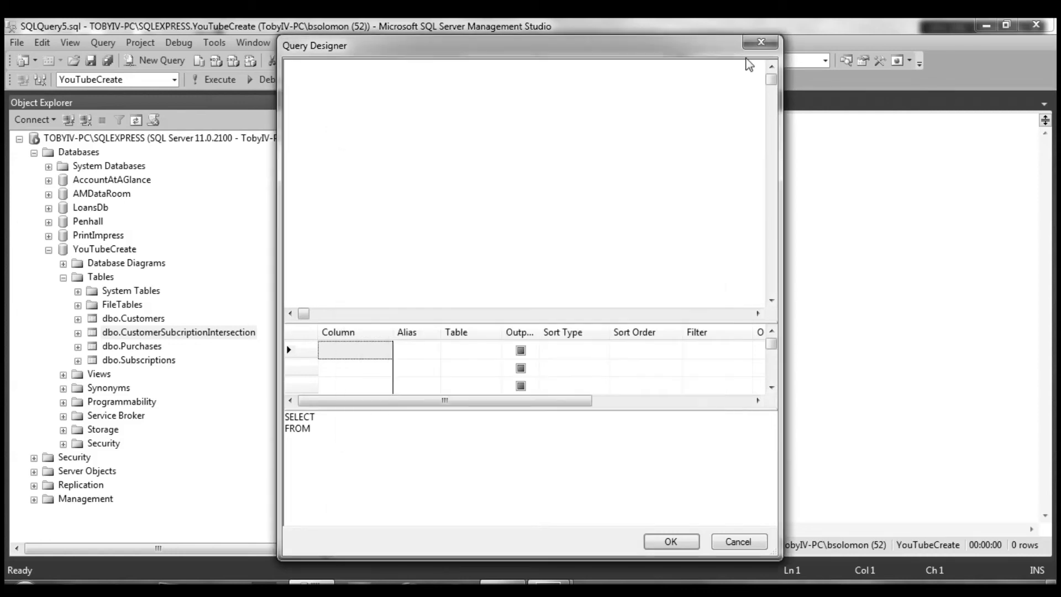
key(Escape)
click(503, 104)
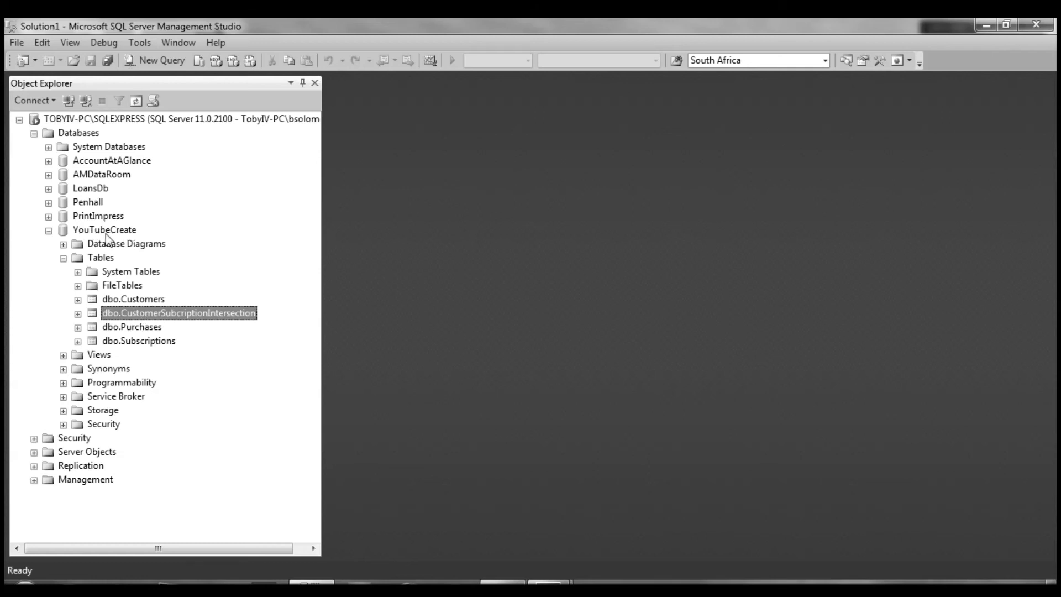
Create a new query against the YouTubeCreate database and open the Query Designer for it.
click(98, 203)
click(127, 313)
click(154, 66)
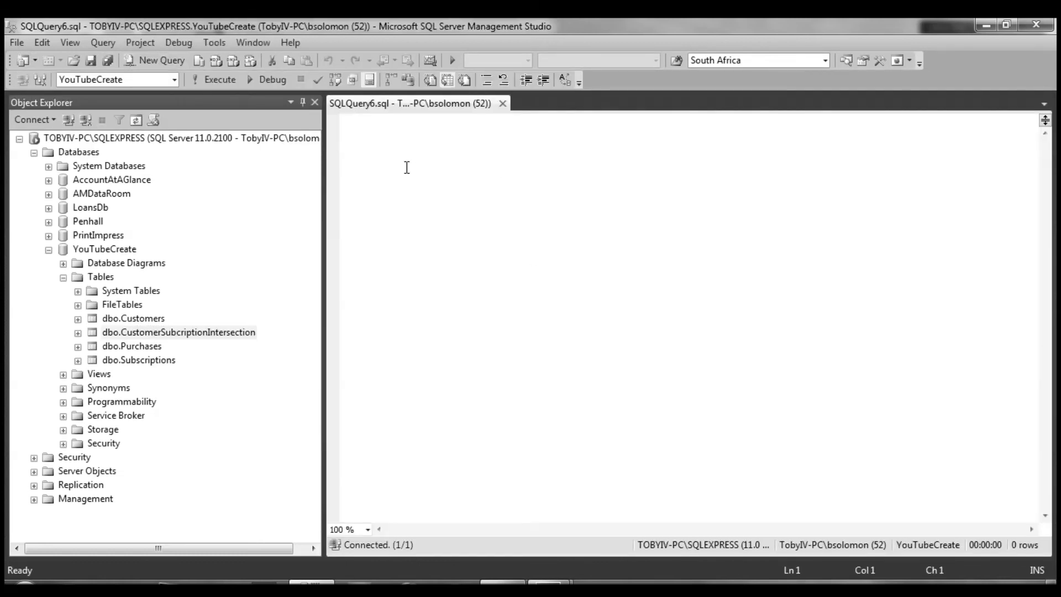
right_click(419, 182)
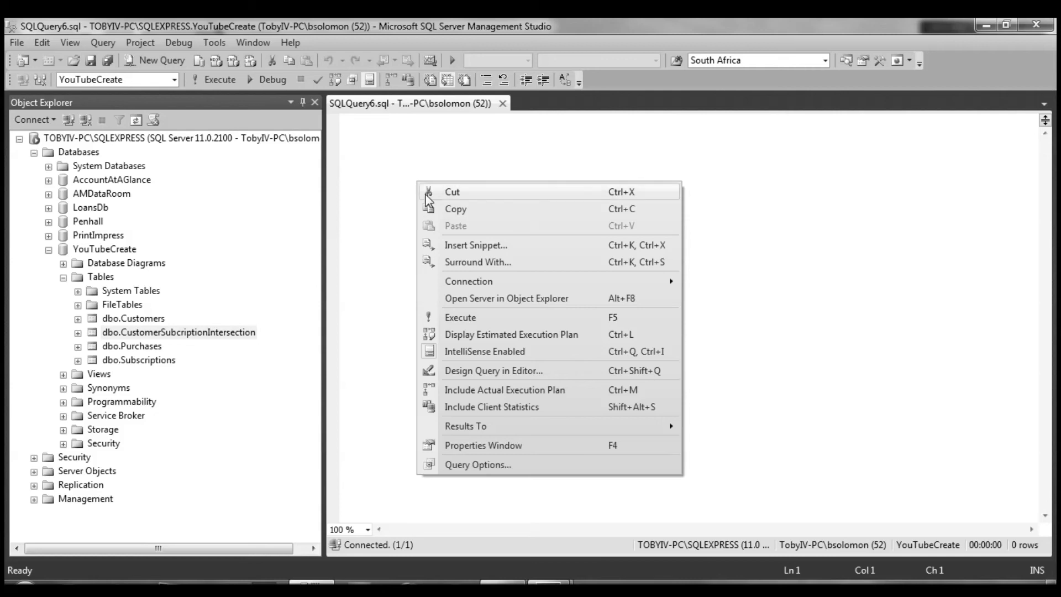
click(469, 378)
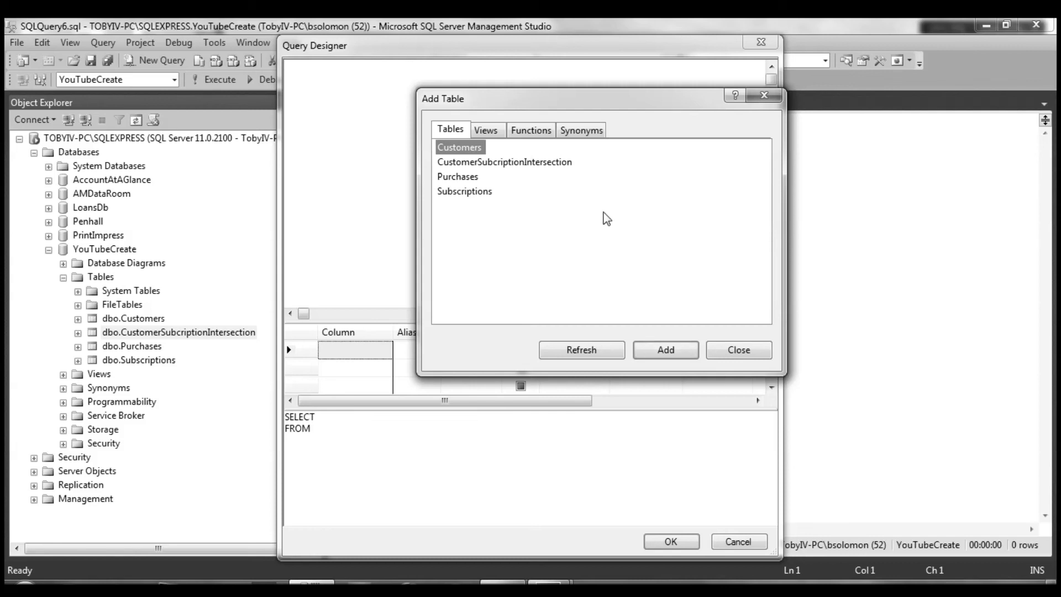
Add the Customers, Subscriptions and CustomerSubcriptionIntersection tables to the query design and finish adding tables.
double_click(473, 148)
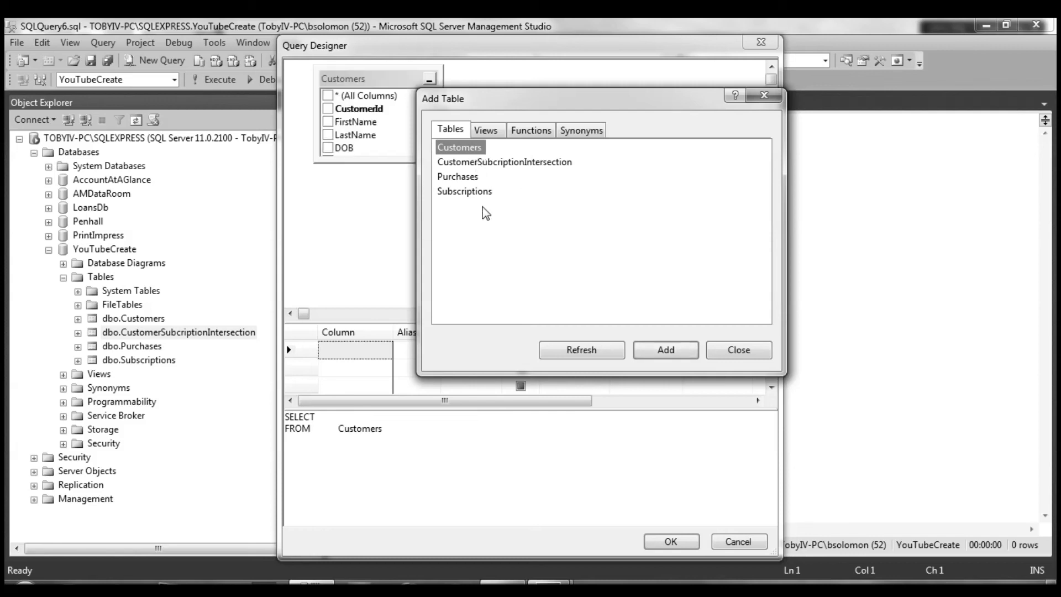
double_click(478, 194)
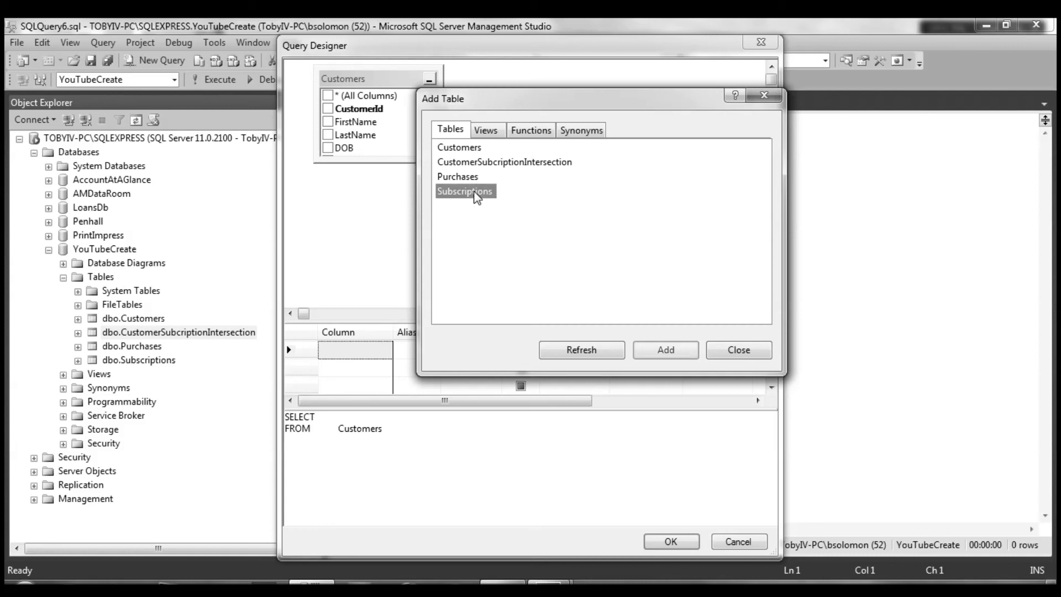
click(505, 163)
drag(611, 104, 771, 90)
double_click(693, 150)
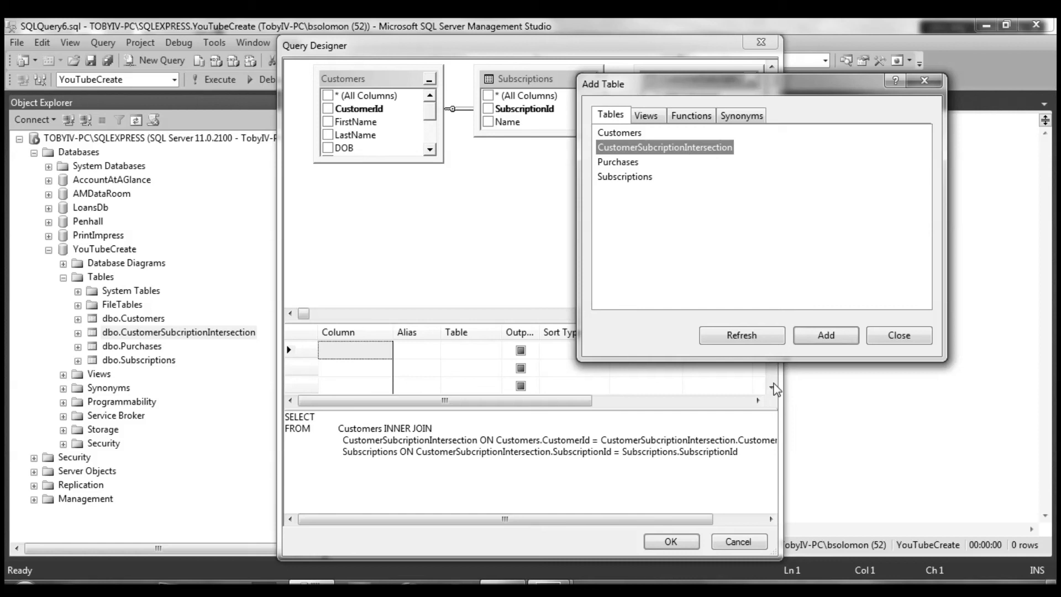
click(890, 343)
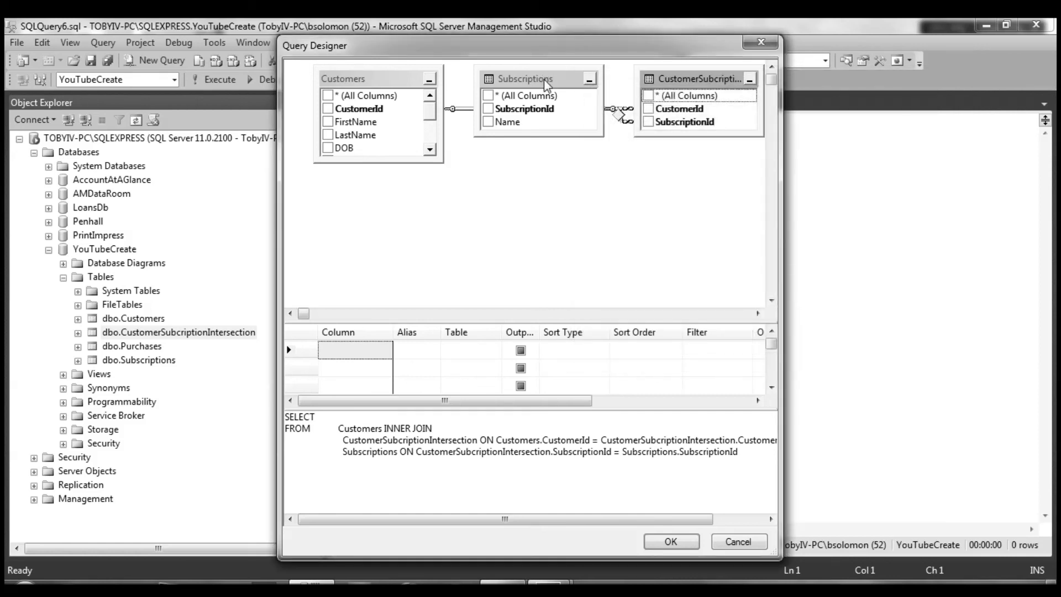
Enlarge the Query Designer, arrange the intersection table between Customers and Subscriptions, and stretch the Customers box to show all its columns.
drag(549, 80, 550, 239)
drag(387, 50, 210, 36)
drag(604, 158, 879, 160)
drag(523, 68, 418, 99)
drag(367, 221, 661, 84)
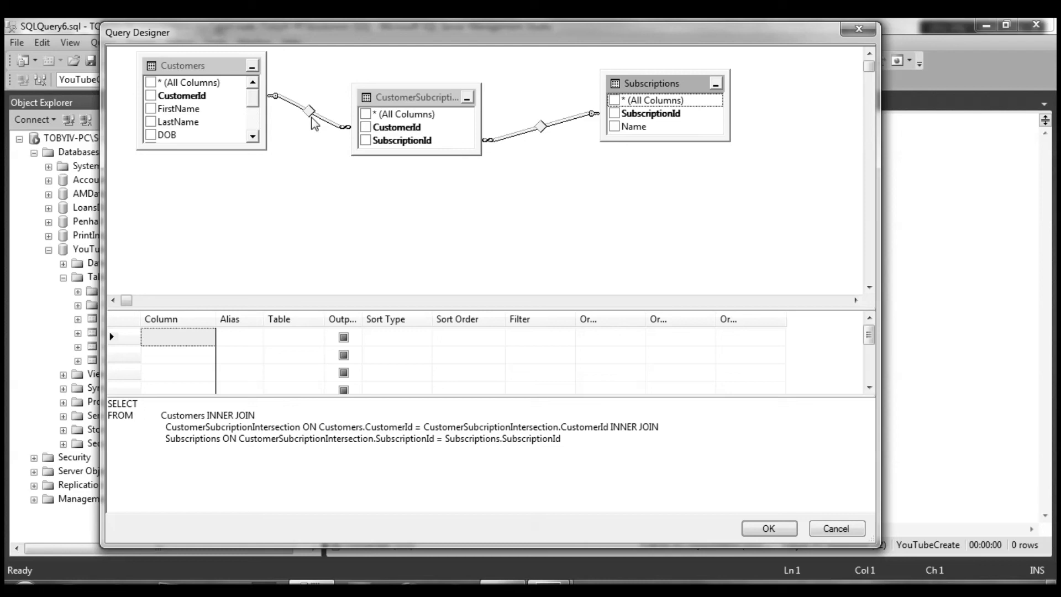
drag(216, 148, 235, 255)
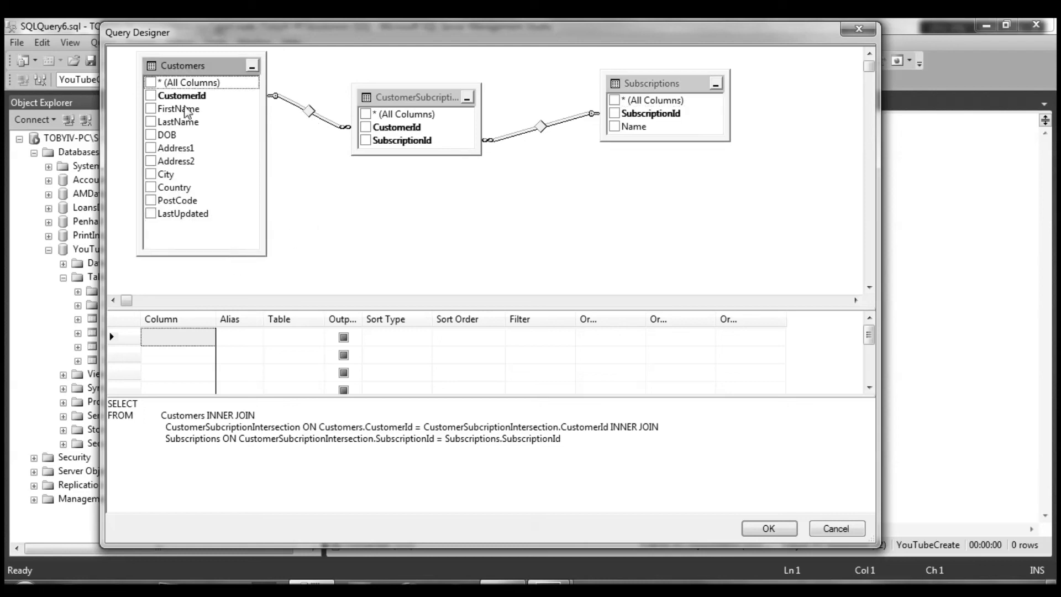
Output FirstName and LastName from Customers and Name from Subscriptions, and accept the design into the query editor.
click(151, 109)
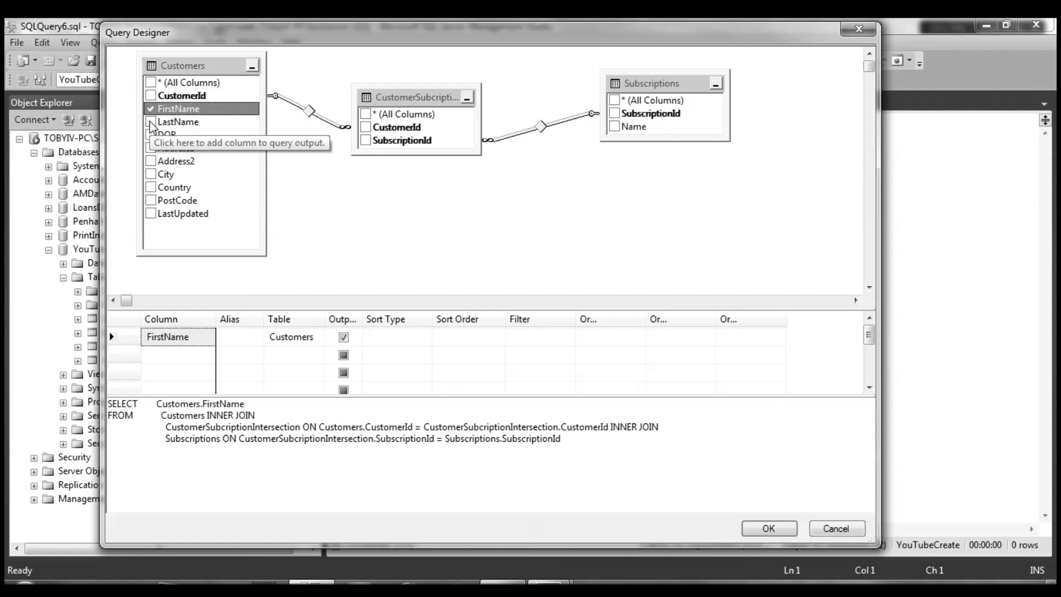
click(150, 122)
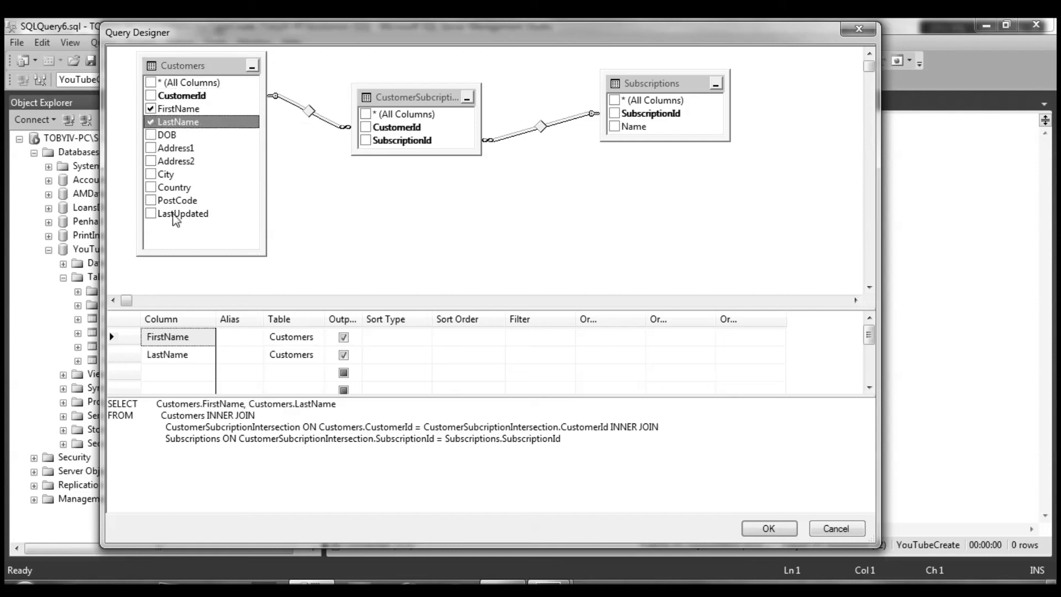
click(151, 189)
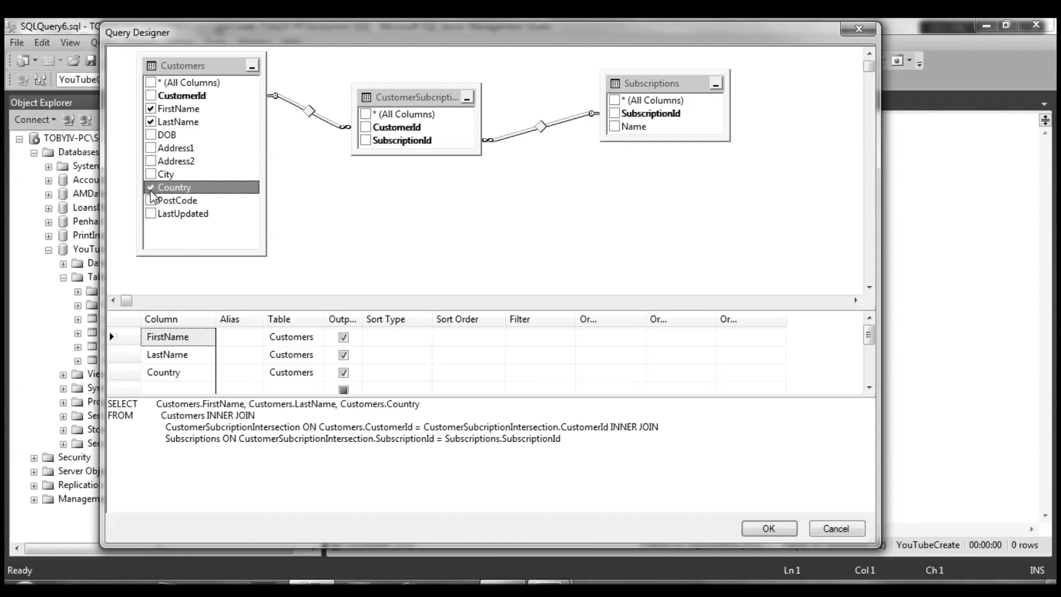
click(150, 188)
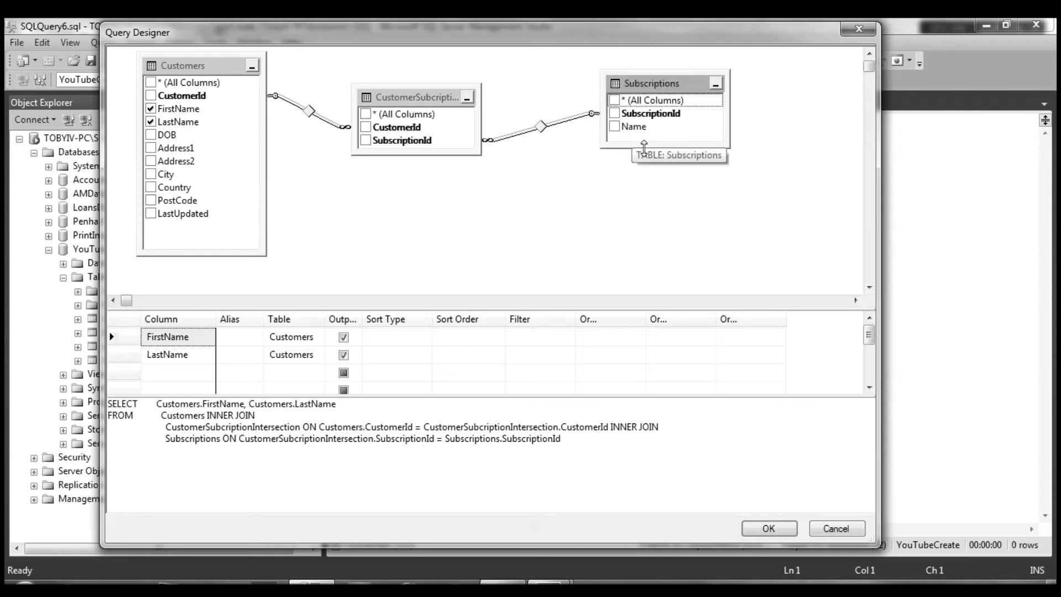
click(615, 127)
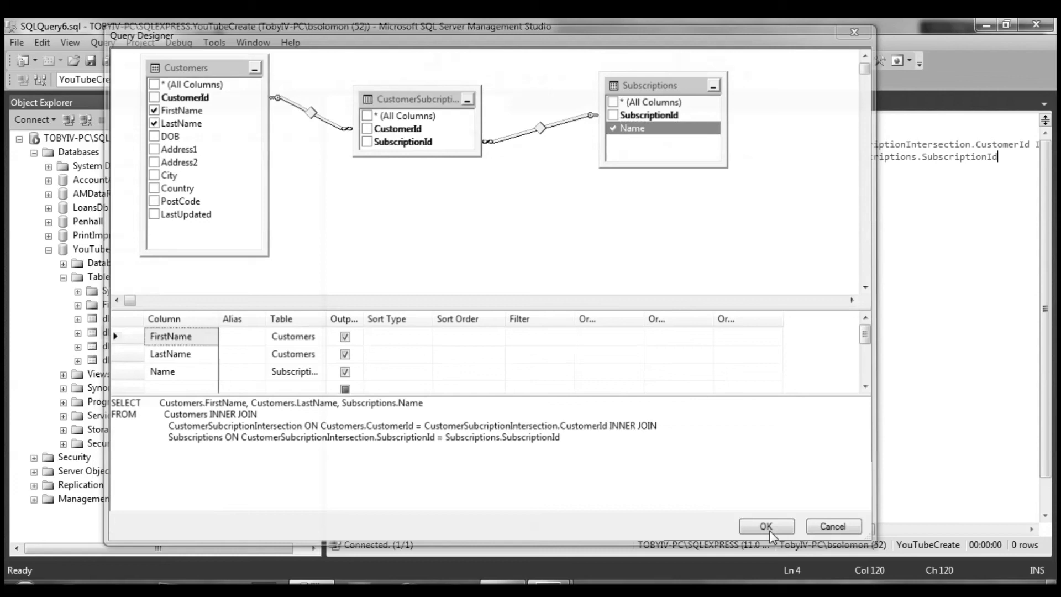
click(769, 529)
Execute the join query and go through the customer and subscription names in the returned rows.
click(215, 81)
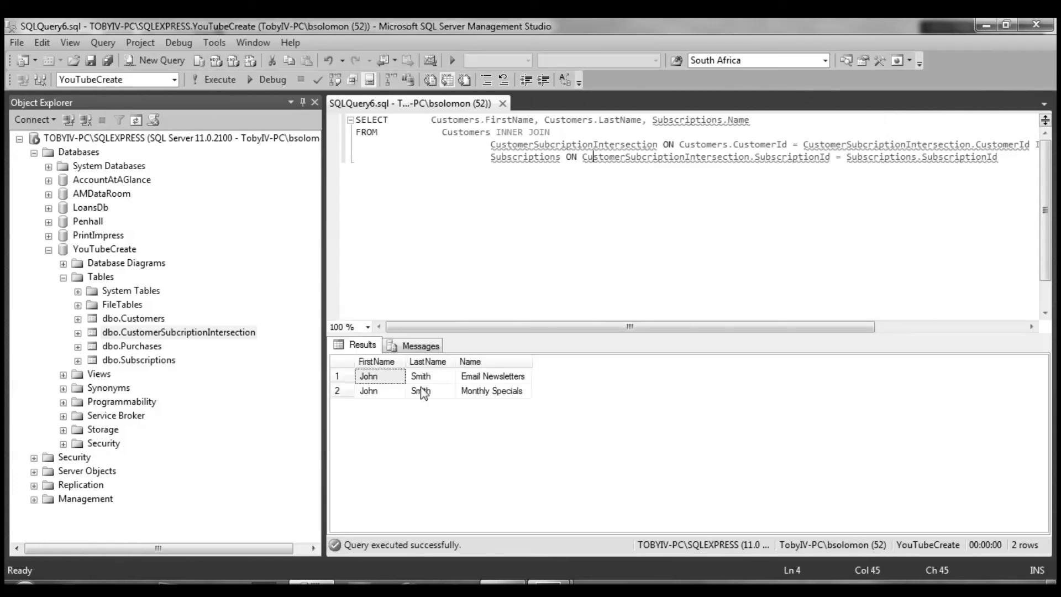
click(379, 381)
key(Right)
key(Right)
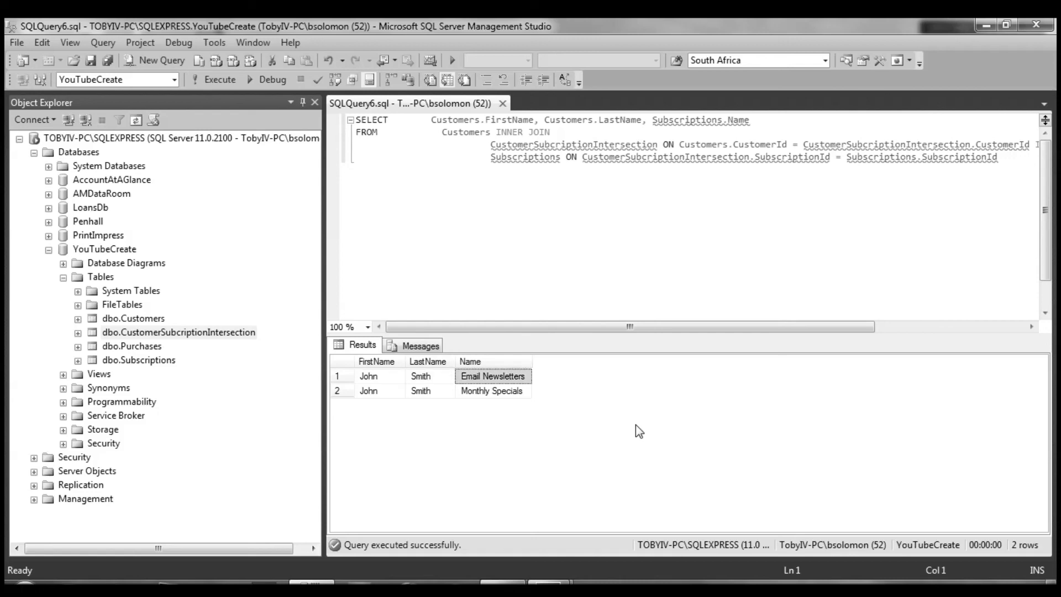
key(Down)
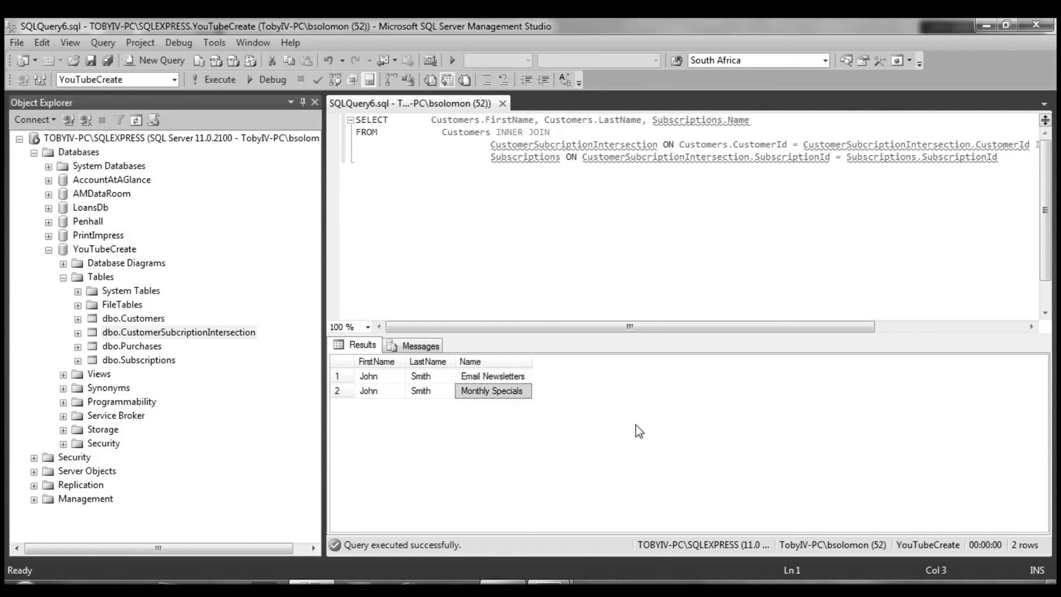